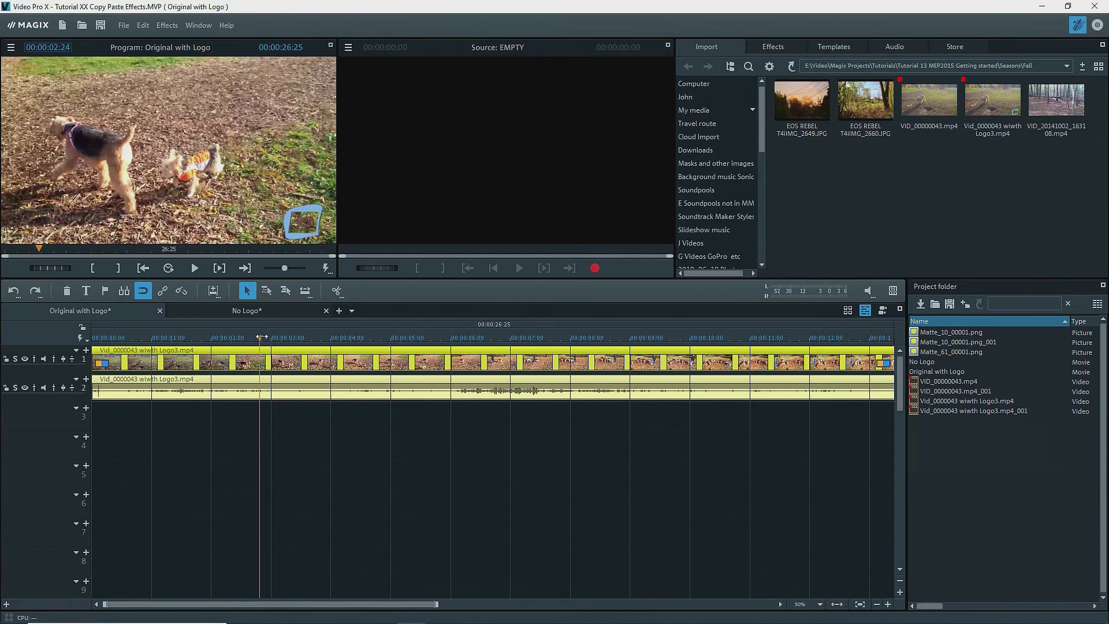
Step: Split the Original with Logo clip at 00:00:02:21 and 00:00:06:13, then select the middle part
left_click_drag(261, 337, 253, 337)
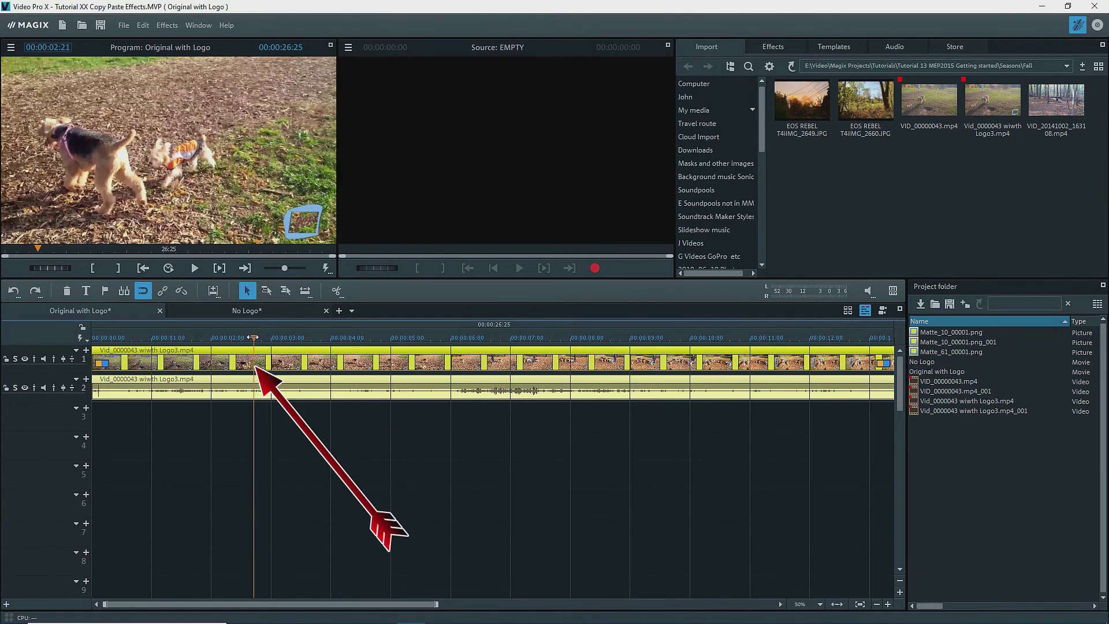
left_click(337, 291)
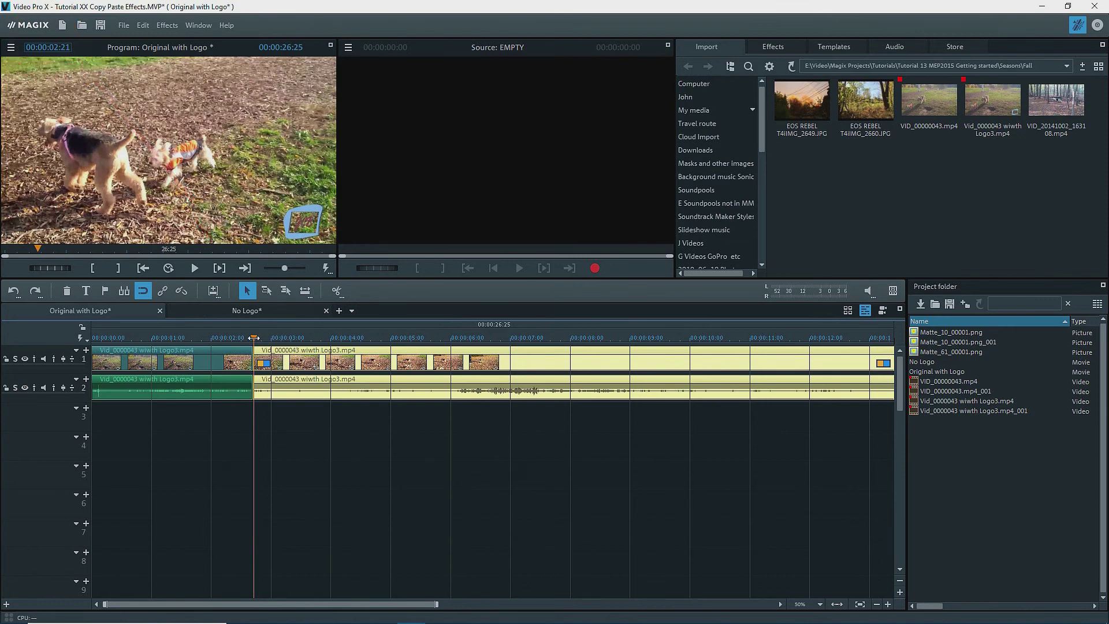
left_click_drag(257, 338, 478, 349)
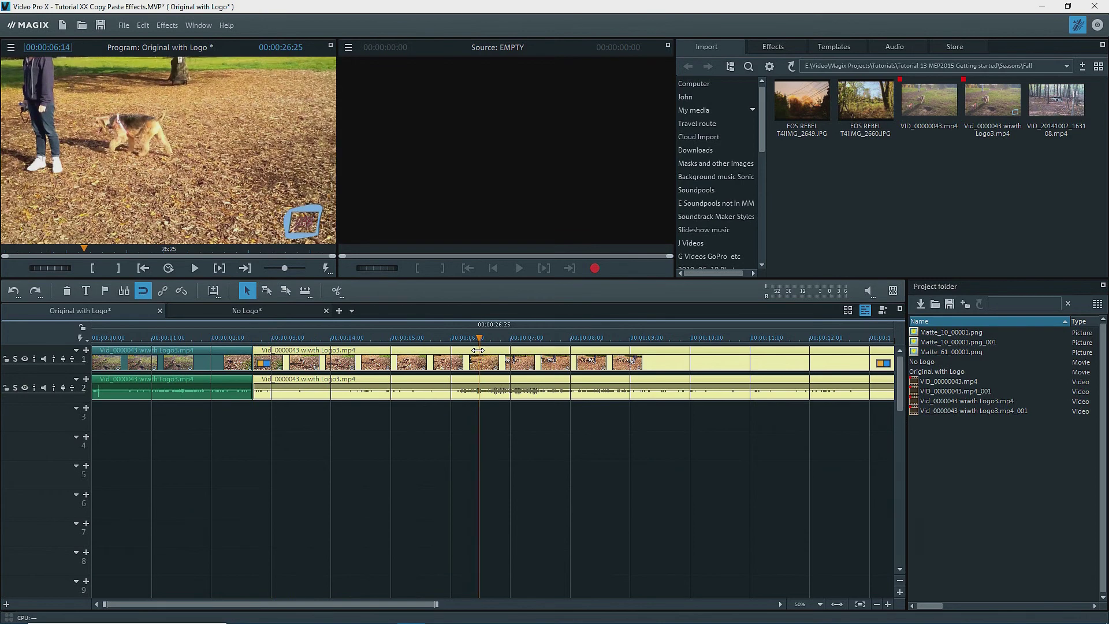
left_click(338, 291)
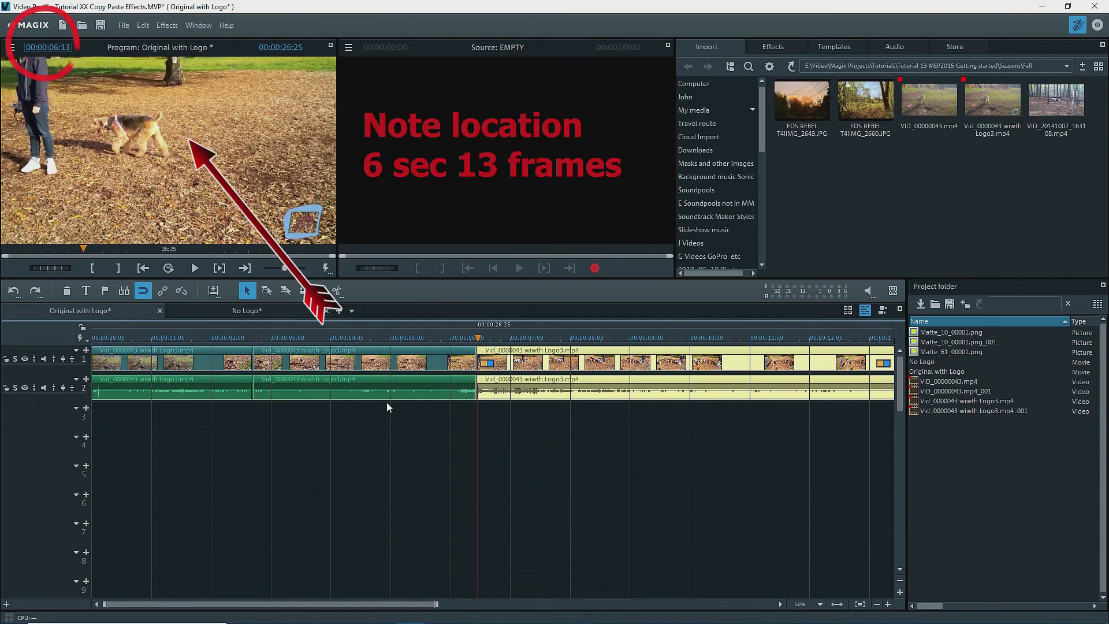
left_click(387, 393)
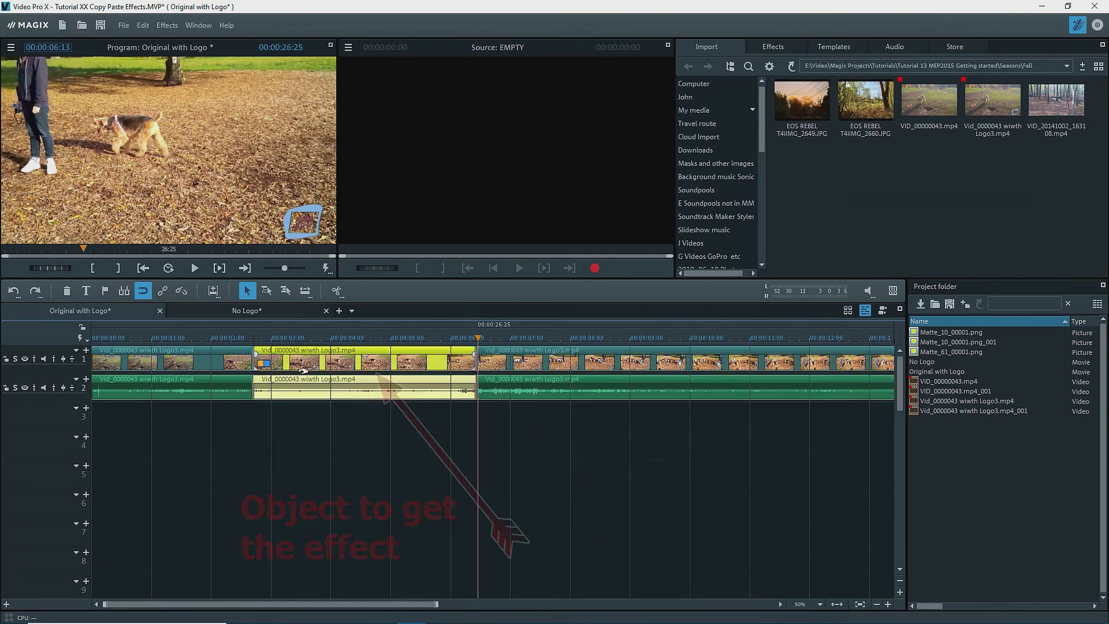
left_click(299, 338)
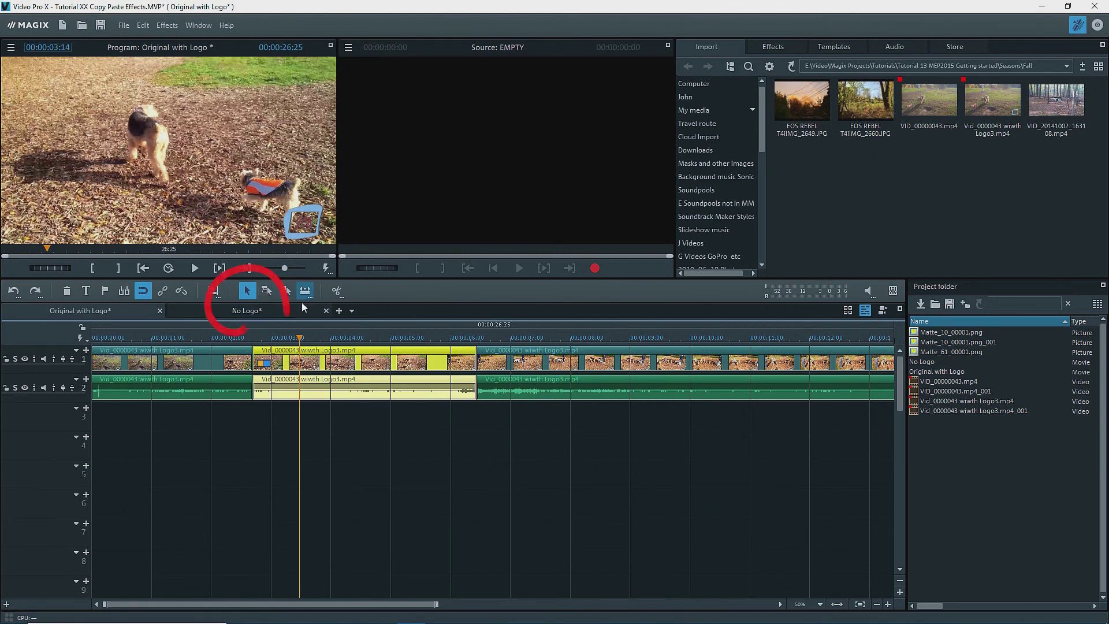
Step: Switch to the No Logo movie and place the playhead near the first cut point
left_click(281, 312)
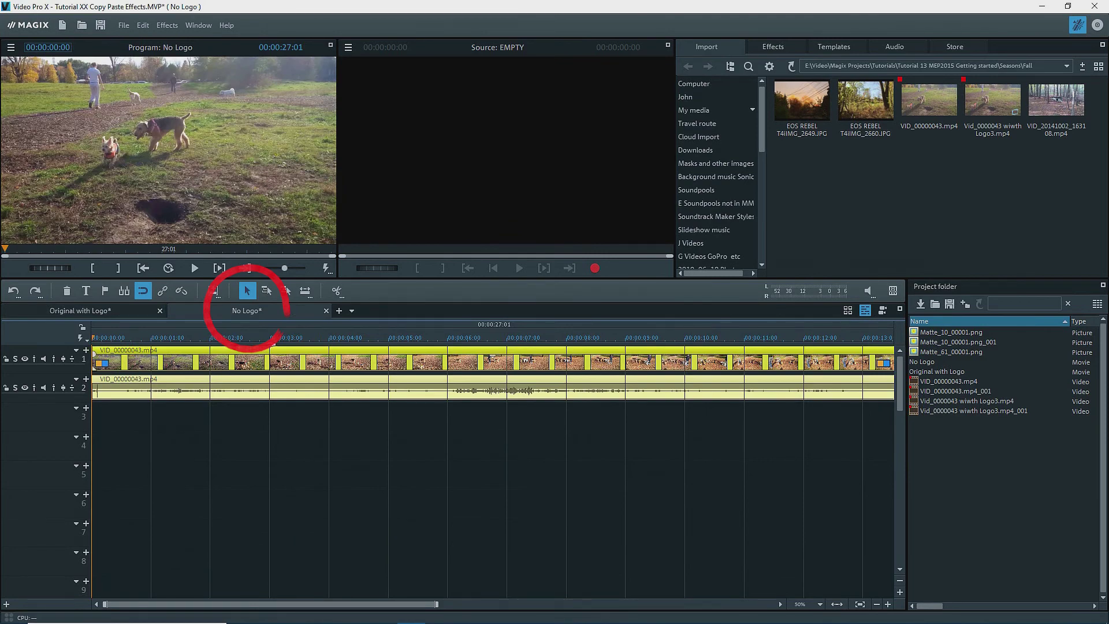
left_click(269, 338)
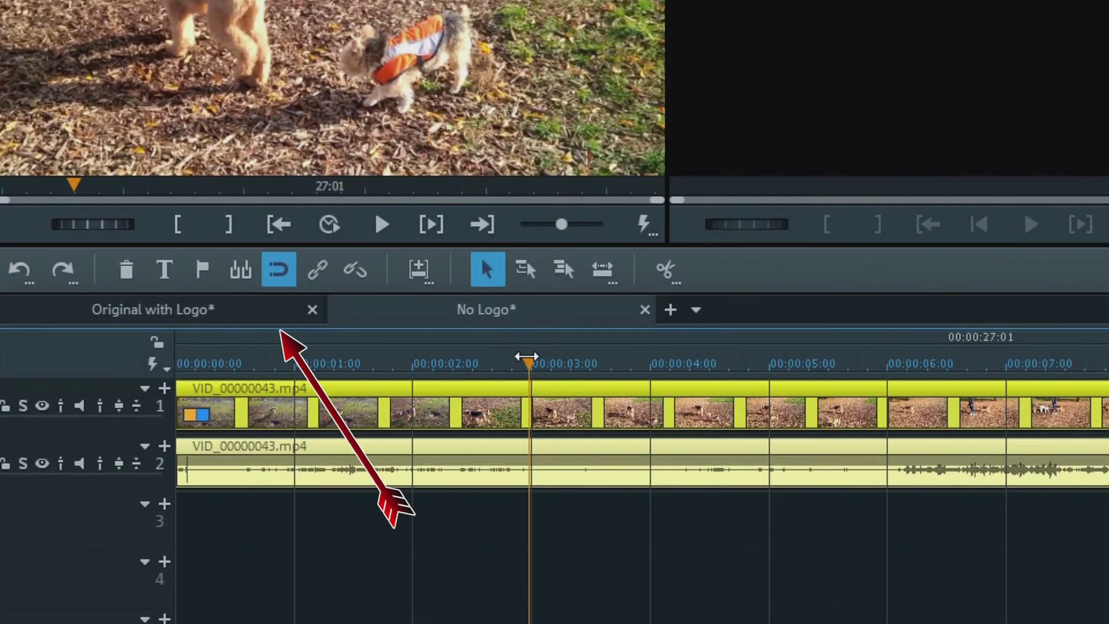
left_click_drag(527, 357, 524, 356)
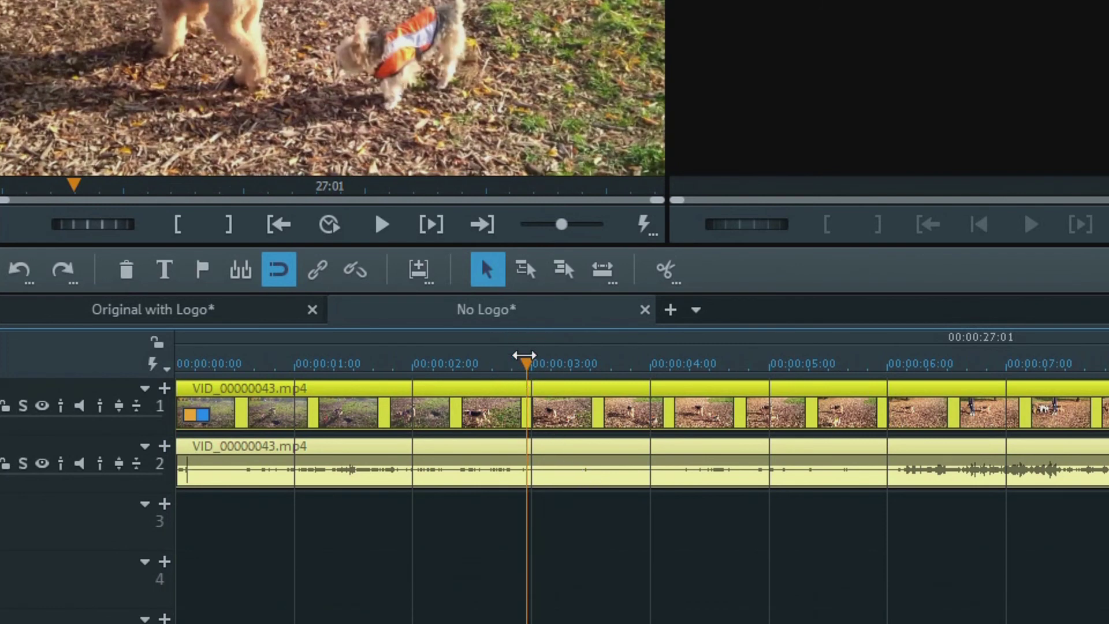
Step: Delete the accidentally added empty movie 'Tutorial XX Copy Paste Effects' from the project
left_click(668, 310)
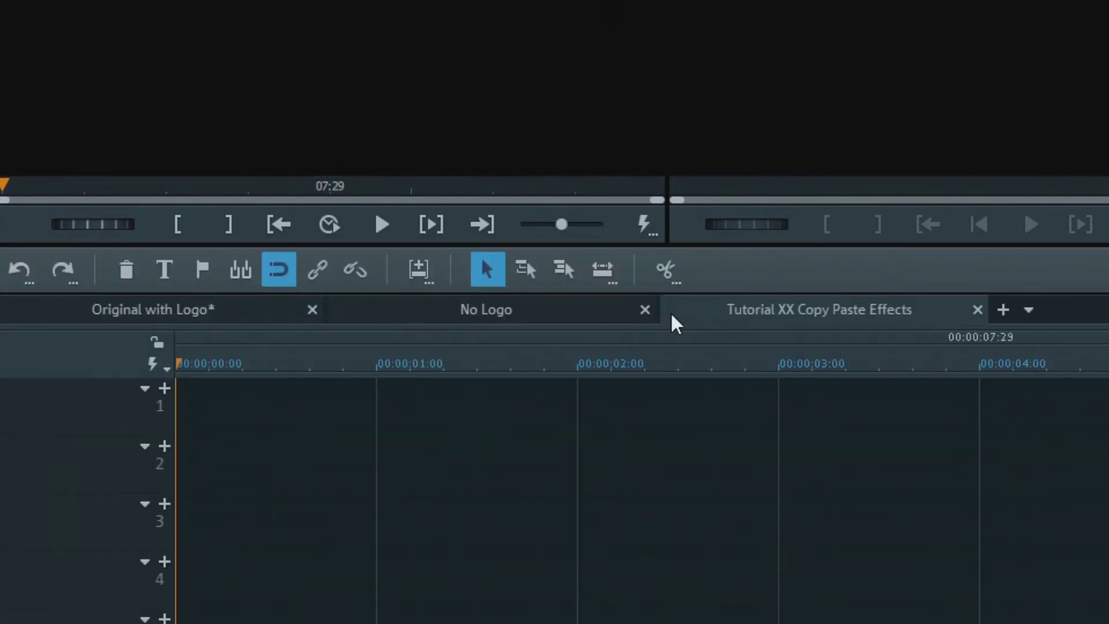
left_click(797, 310)
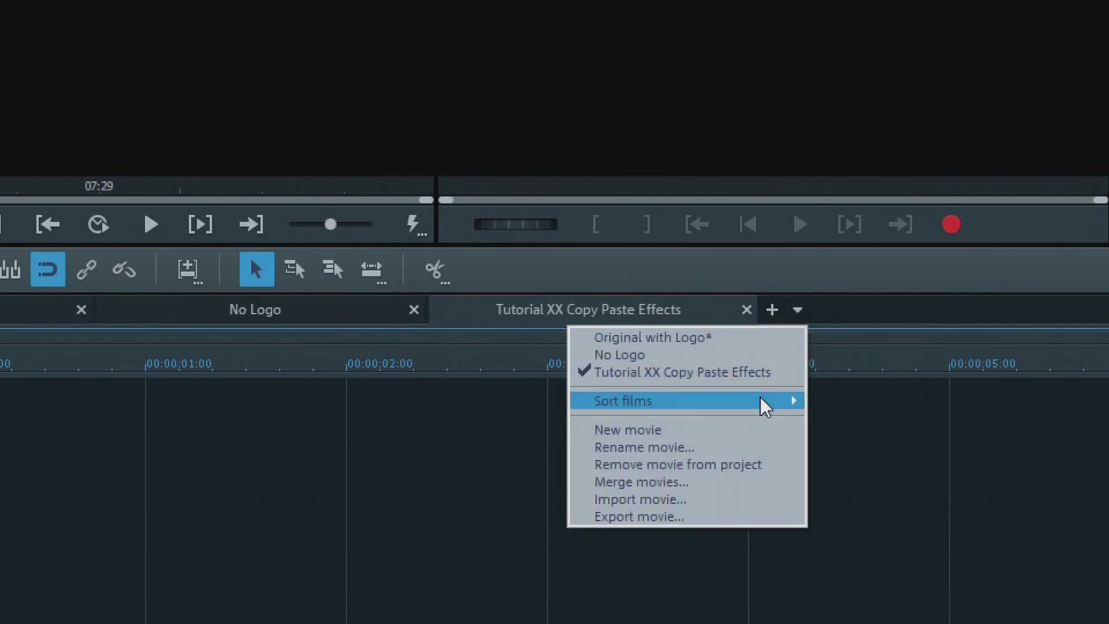
mouse_move(765, 407)
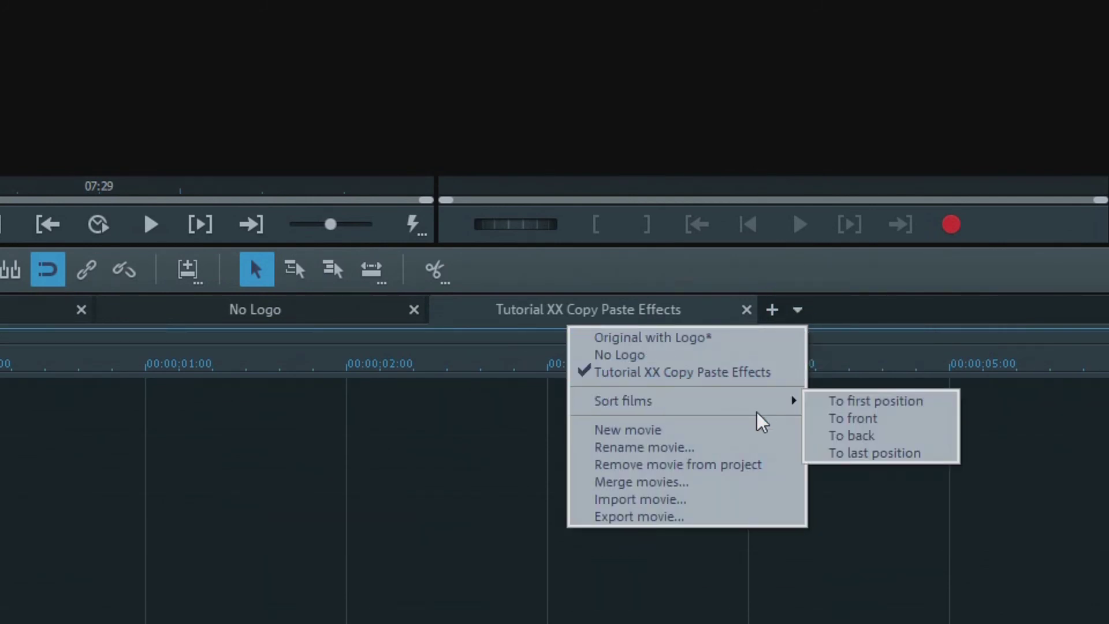
left_click(727, 465)
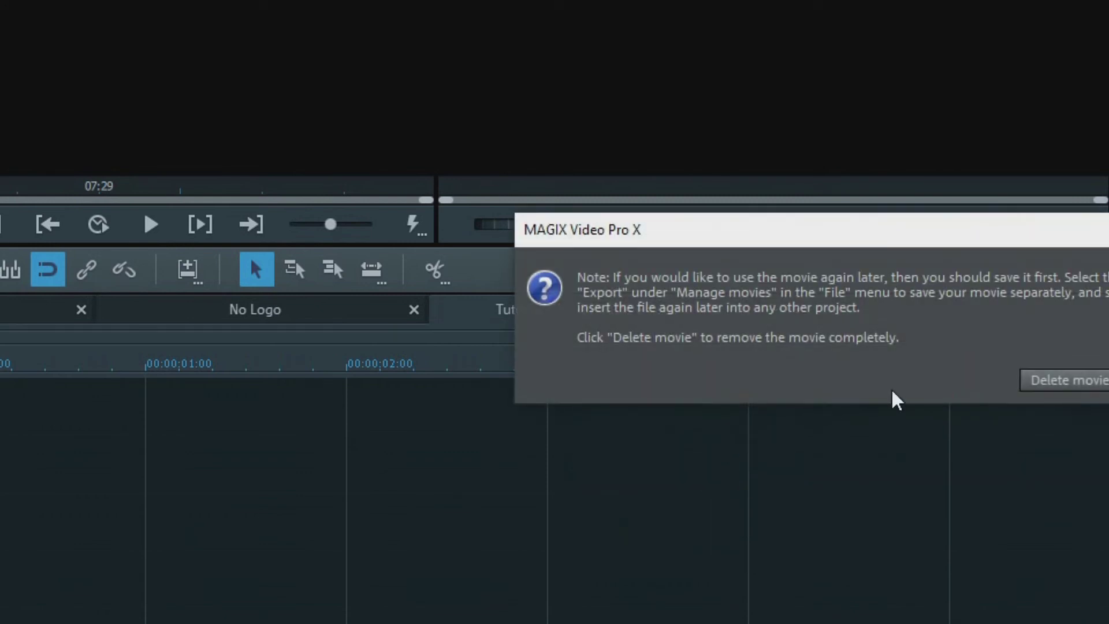
left_click(1052, 384)
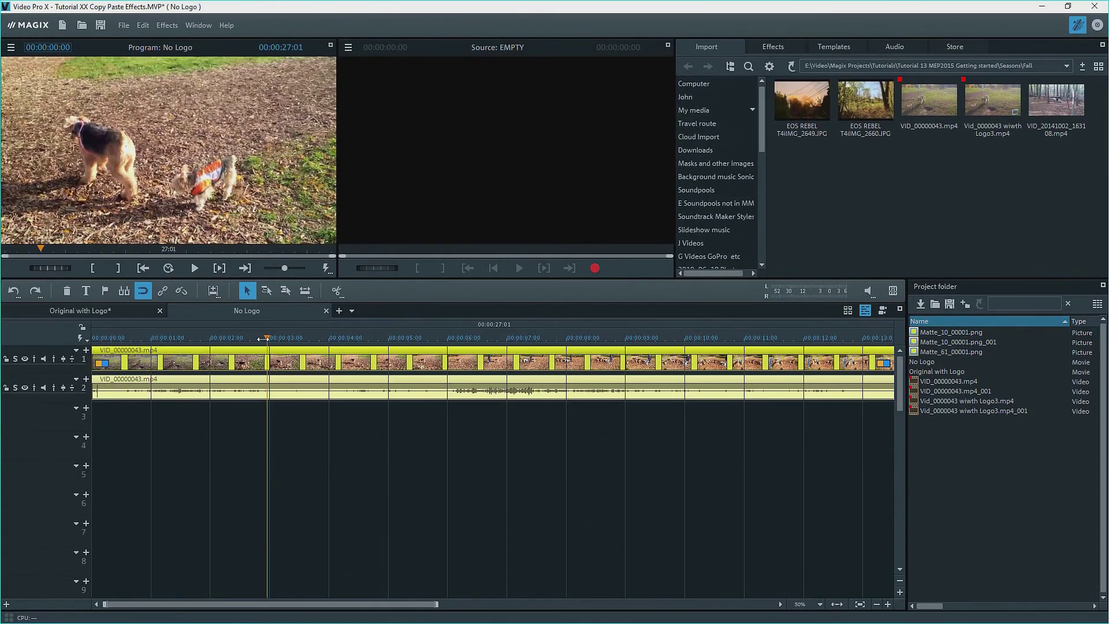
Step: Split the No Logo clip at 00:00:02:21 and about 00:00:06:13, and select the middle section
left_click(261, 338)
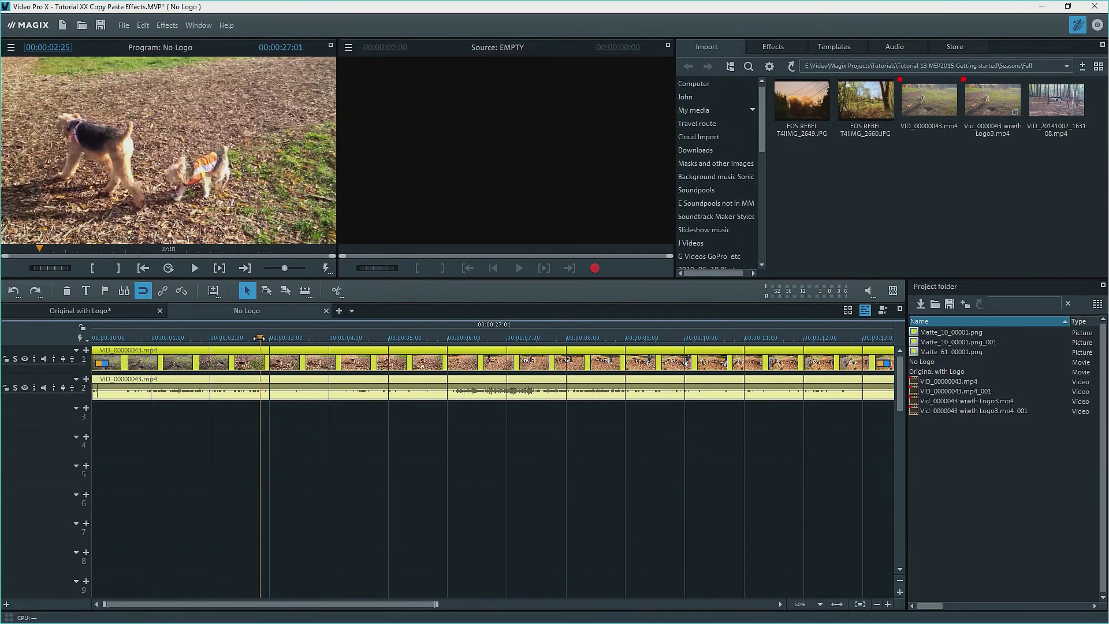
left_click_drag(261, 338, 252, 340)
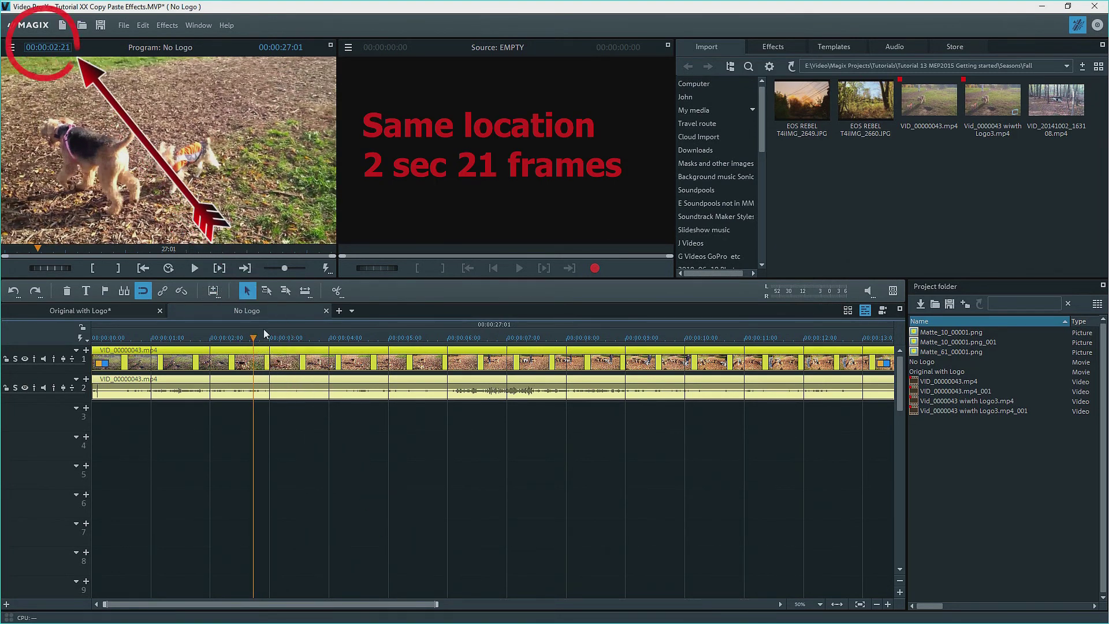
left_click(337, 291)
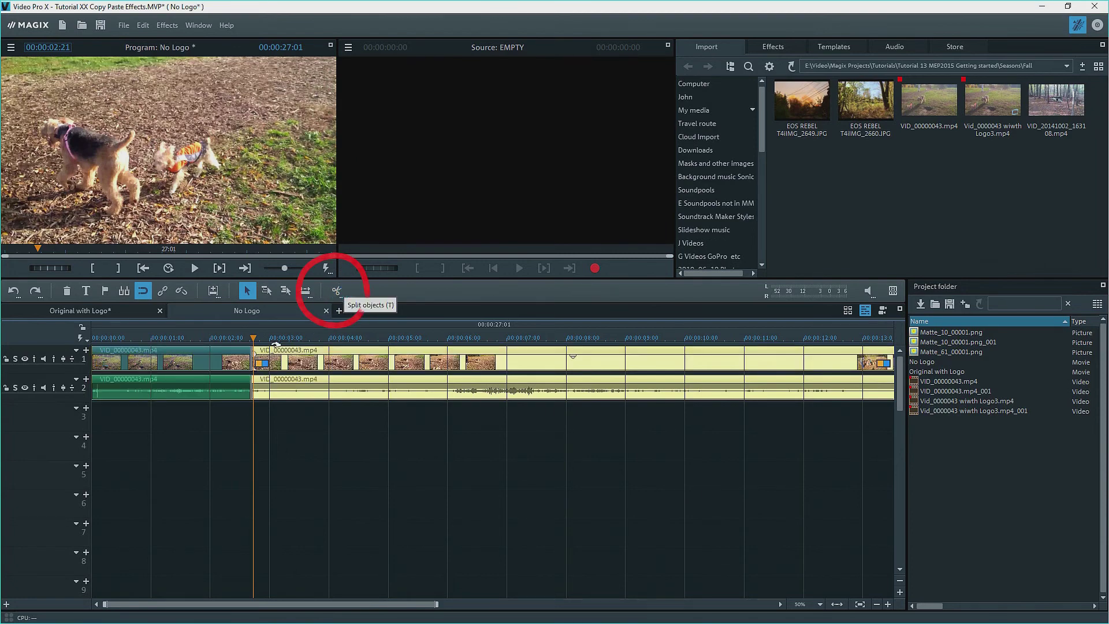
left_click_drag(253, 337, 473, 343)
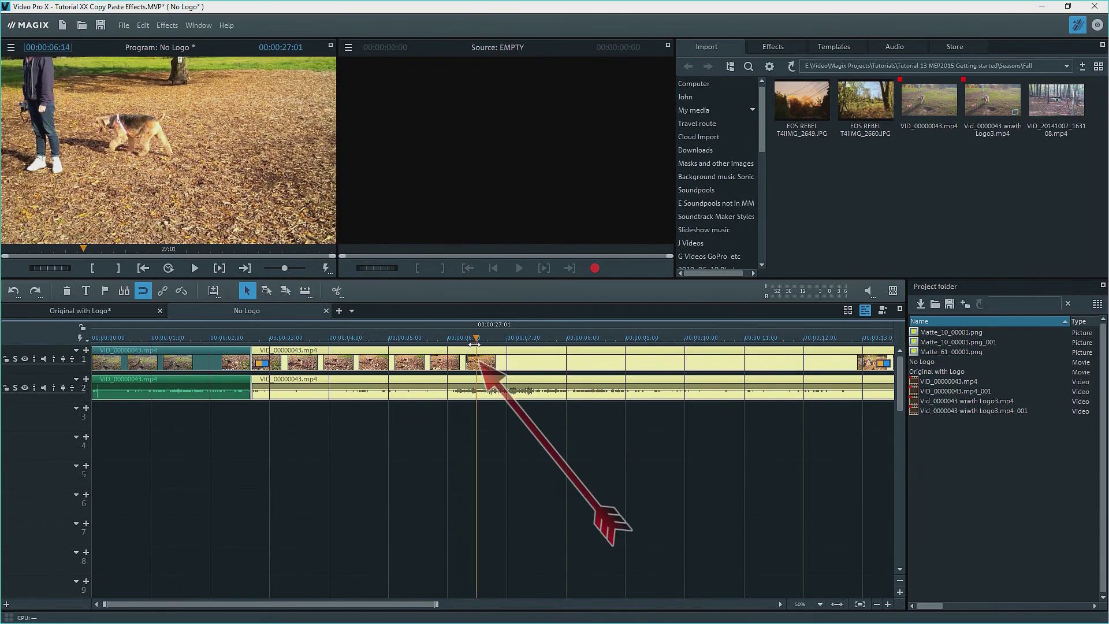
left_click(341, 292)
left_click(303, 338)
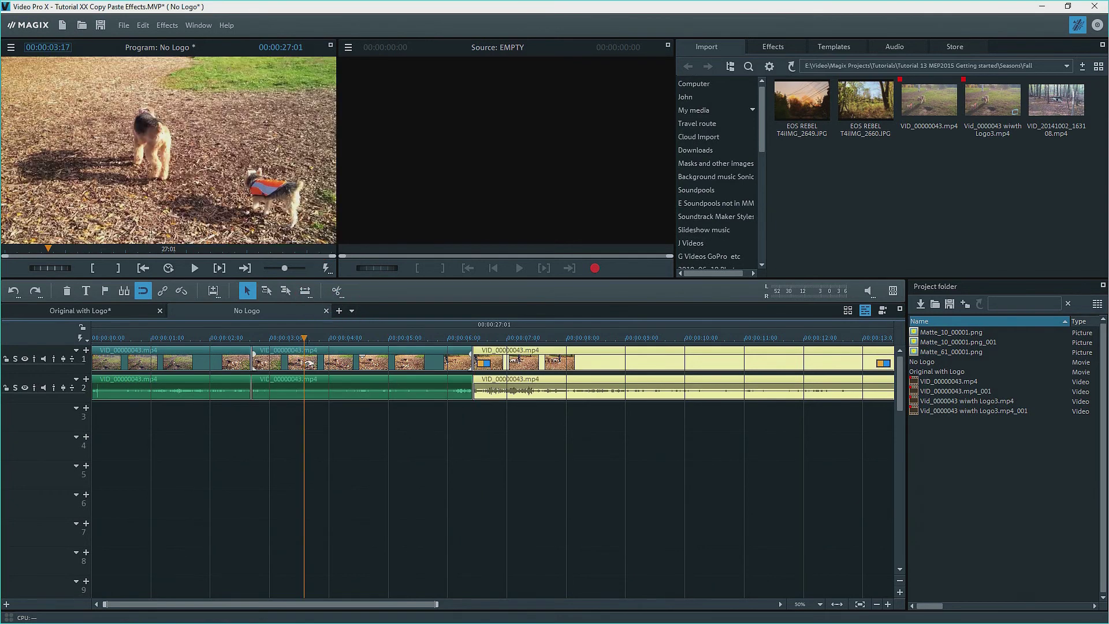
left_click(295, 359)
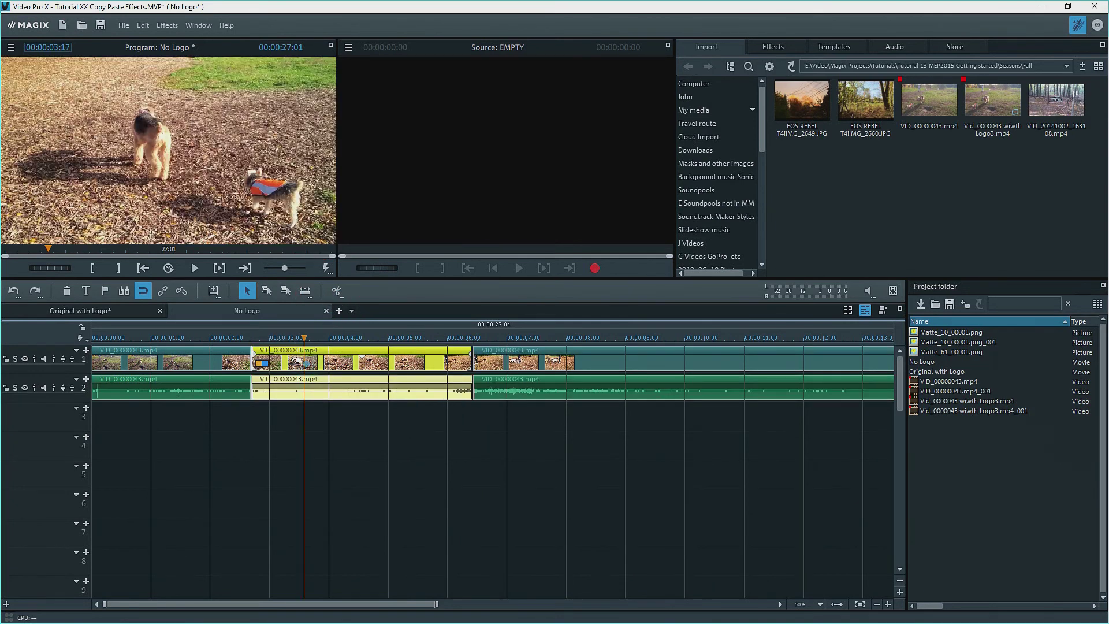
left_click(130, 310)
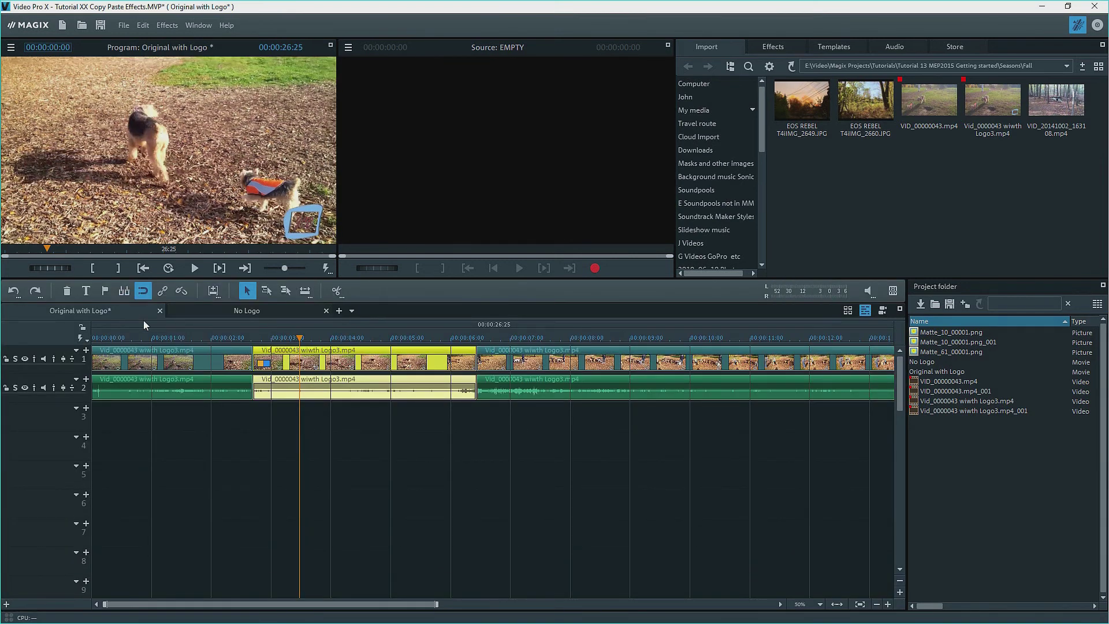
Step: Load Matte_10_00001.png from the HD folder as the Distortion effect's mask on track 3
left_click(768, 45)
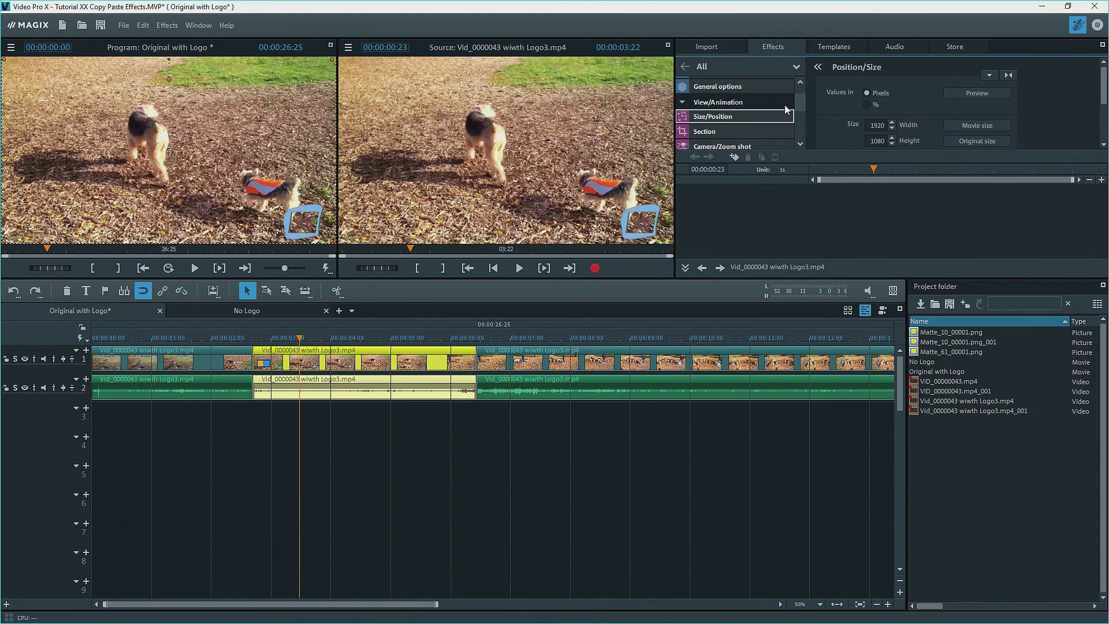
scroll(783, 103, "down", 5)
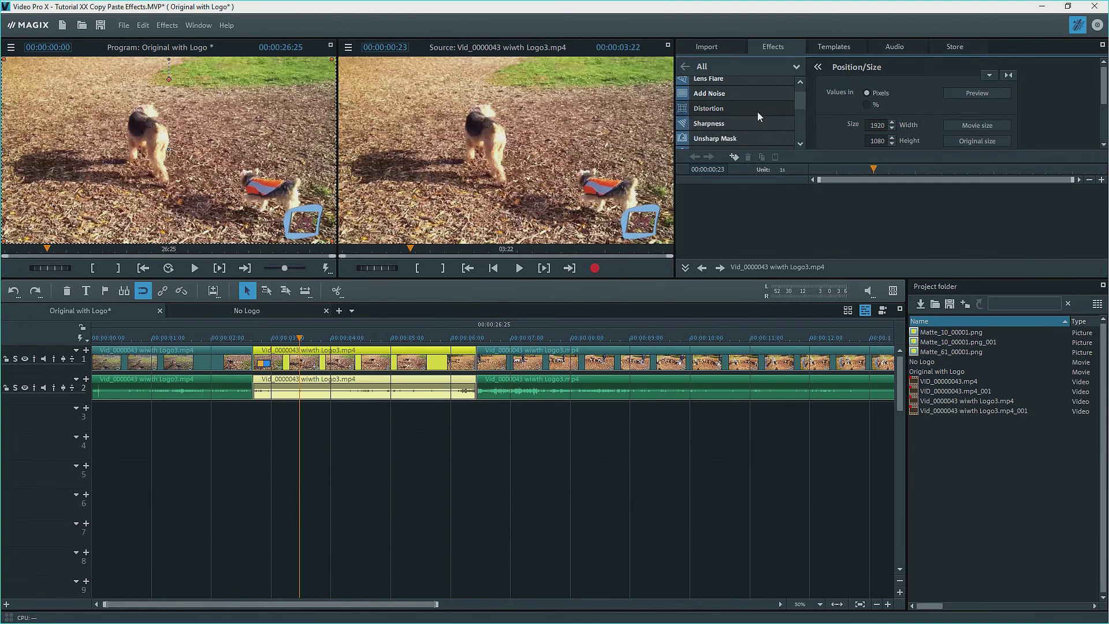
left_click(759, 109)
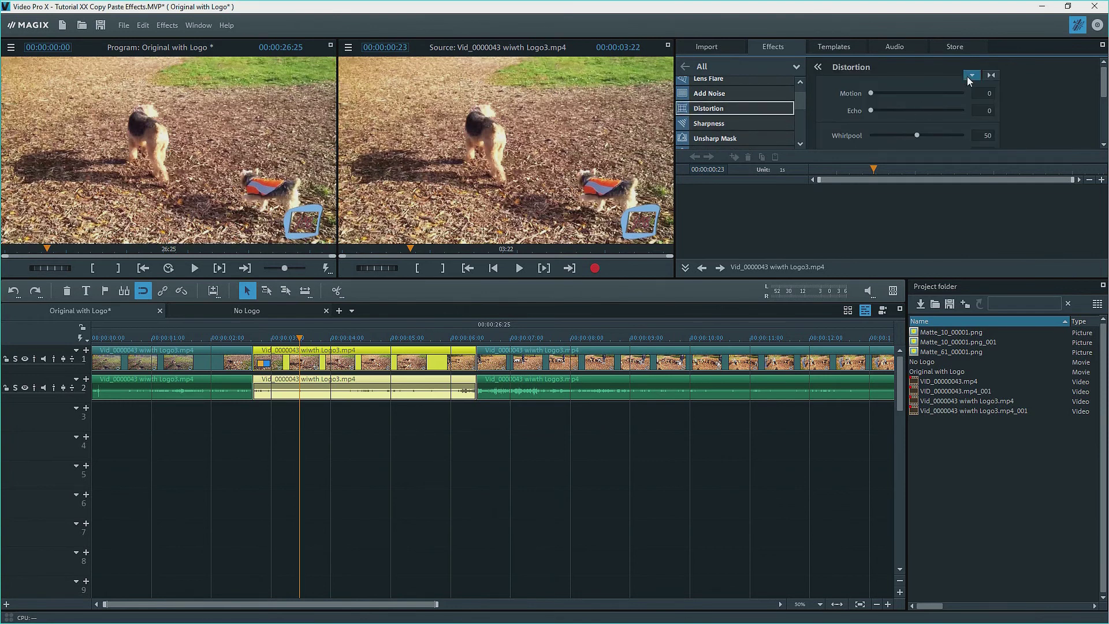
left_click(970, 78)
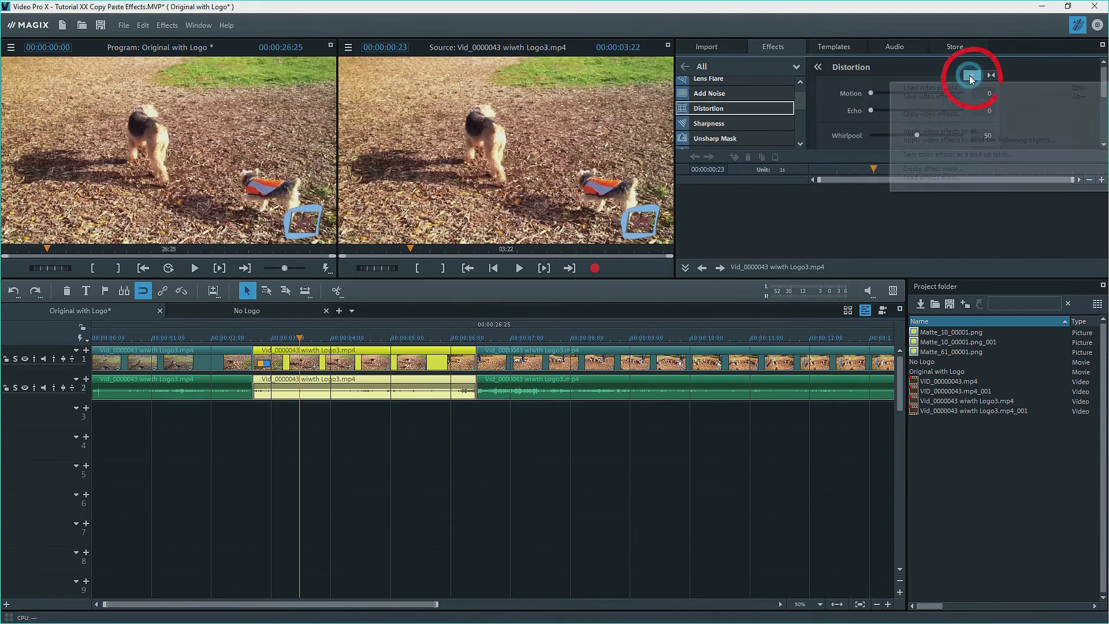
left_click(922, 178)
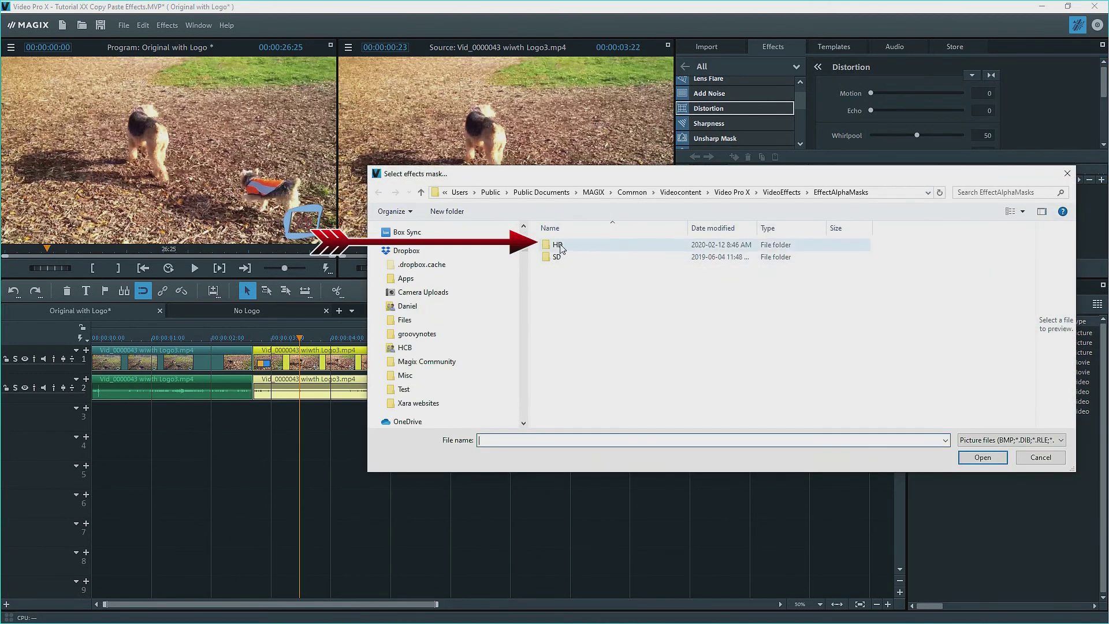
double_click(559, 246)
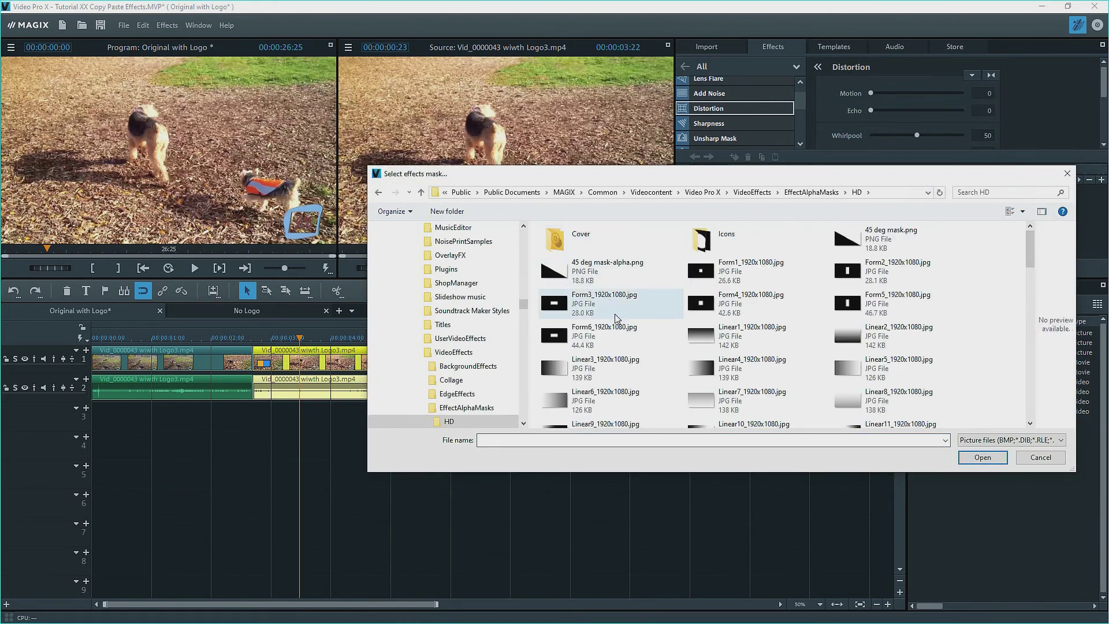
scroll(630, 346, "down", 10)
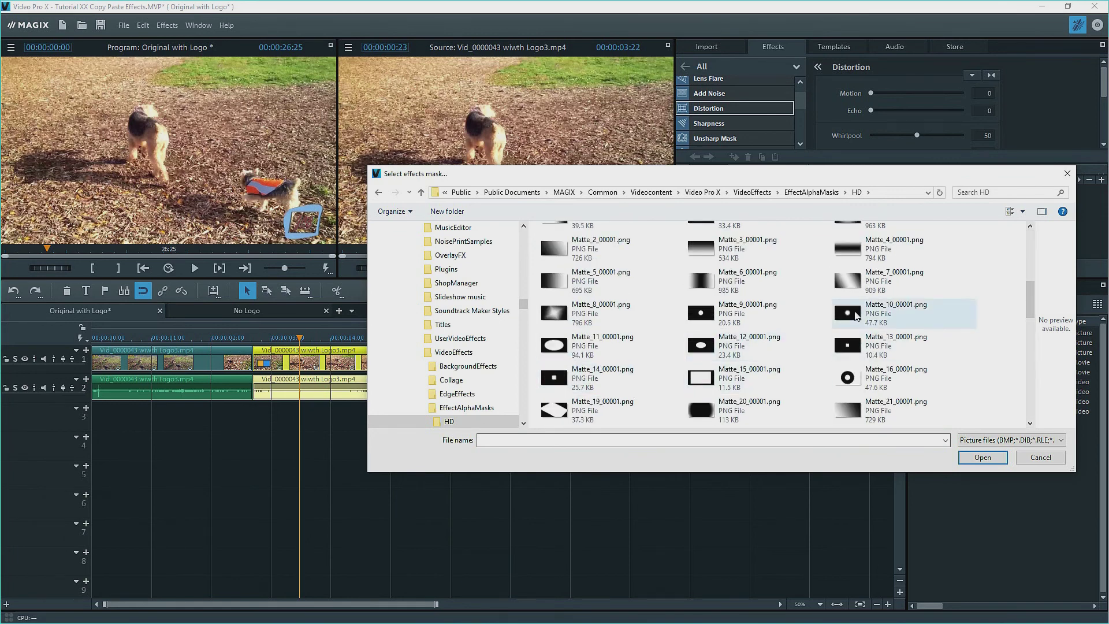
double_click(857, 315)
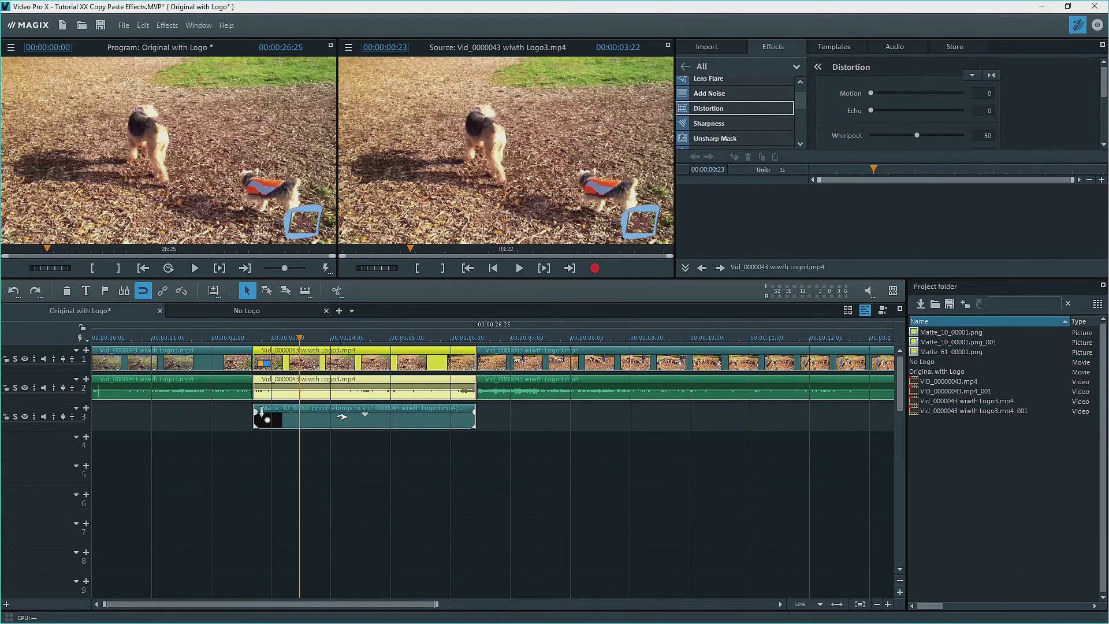
Step: Select the Matte_10_00001.png mask clip on track 3 to show it in the source monitor
left_click(261, 412)
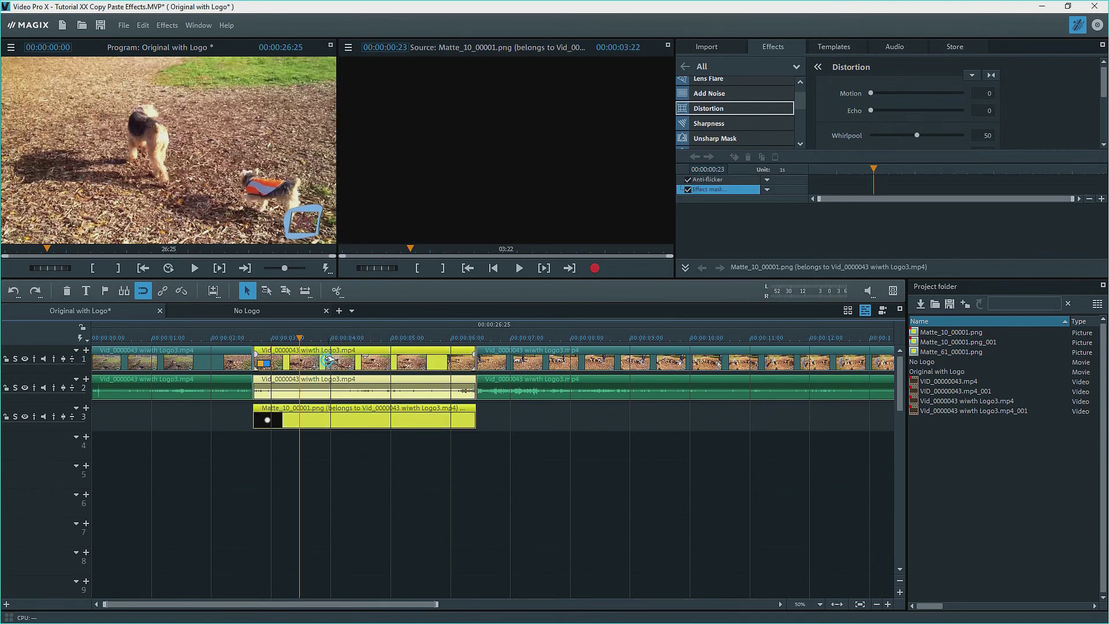
Step: Set the Sand distortion to 100 and limit it to the masked area instead of full screen
scroll(1104, 91, "down", 1)
scroll(1105, 91, "down", 3)
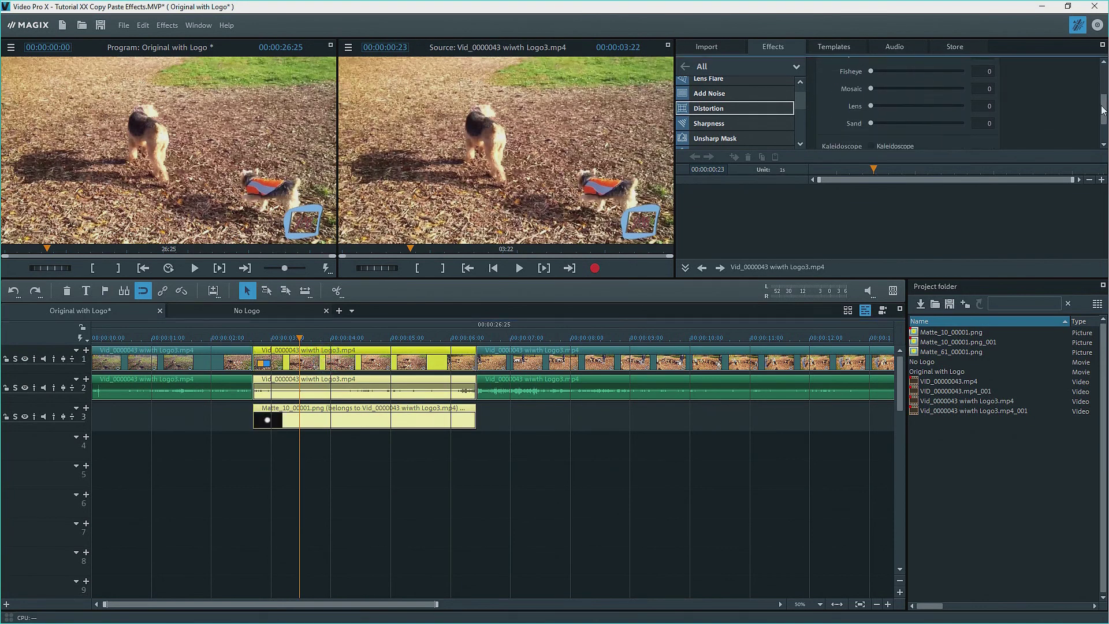
left_click_drag(871, 122, 1000, 128)
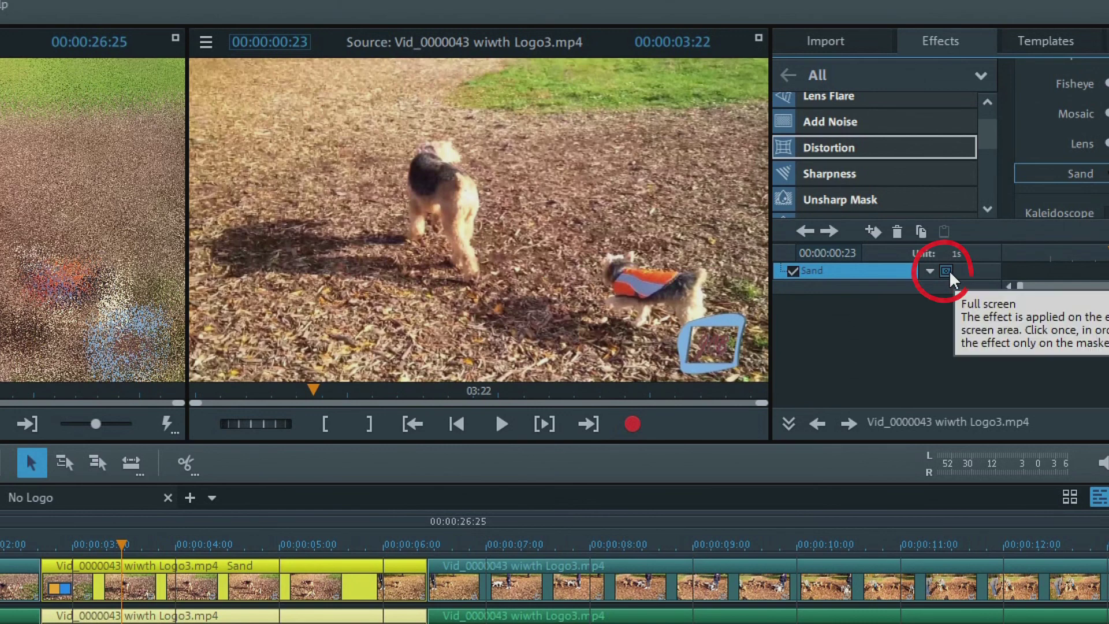
left_click(948, 271)
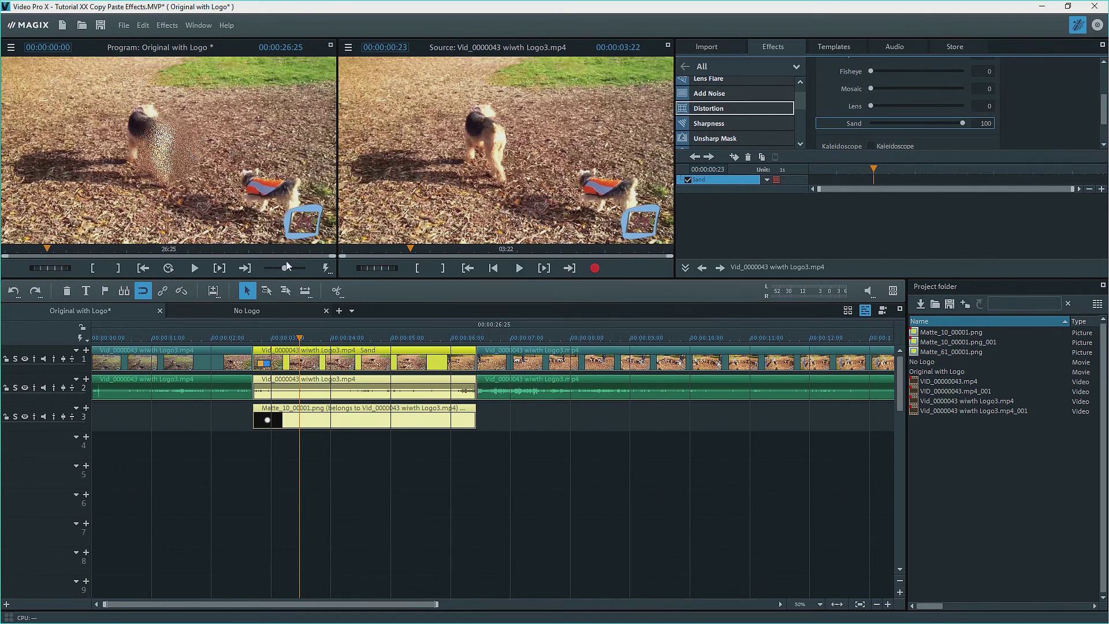
left_click(776, 183)
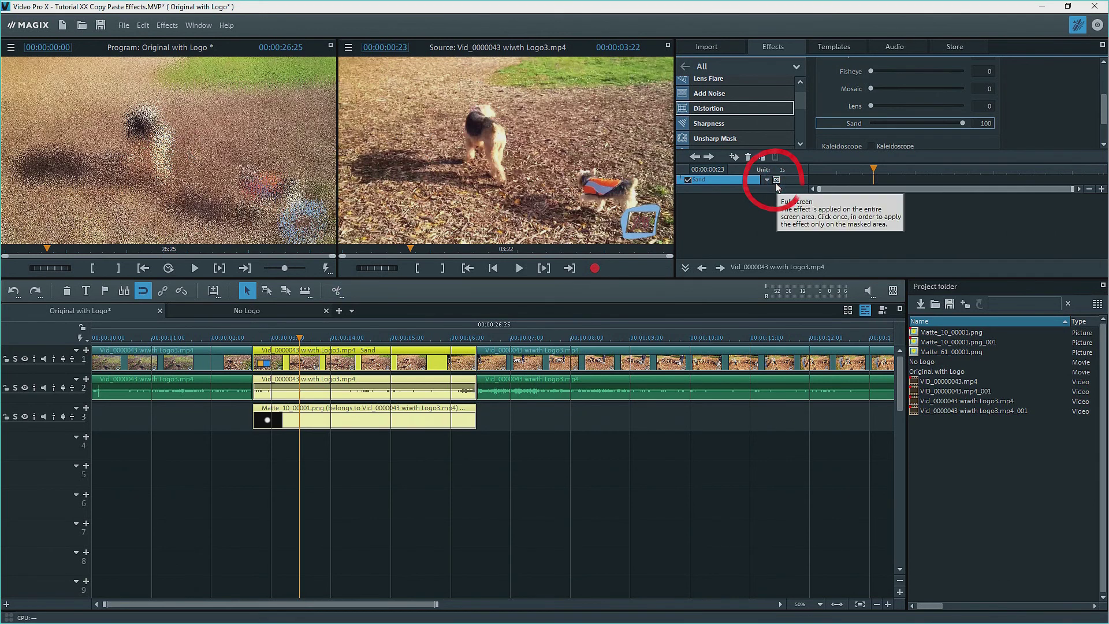
left_click(775, 180)
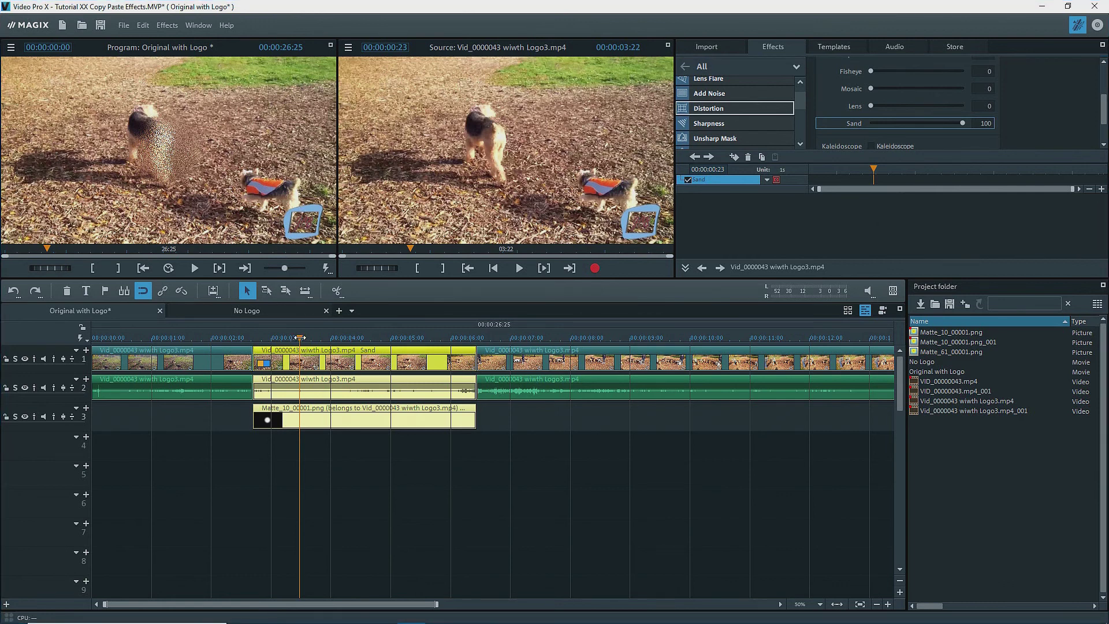
Step: Zoom the Matte_10 mask to 110% and drag it over the small dog
left_click_drag(300, 337, 253, 338)
left_click(310, 420)
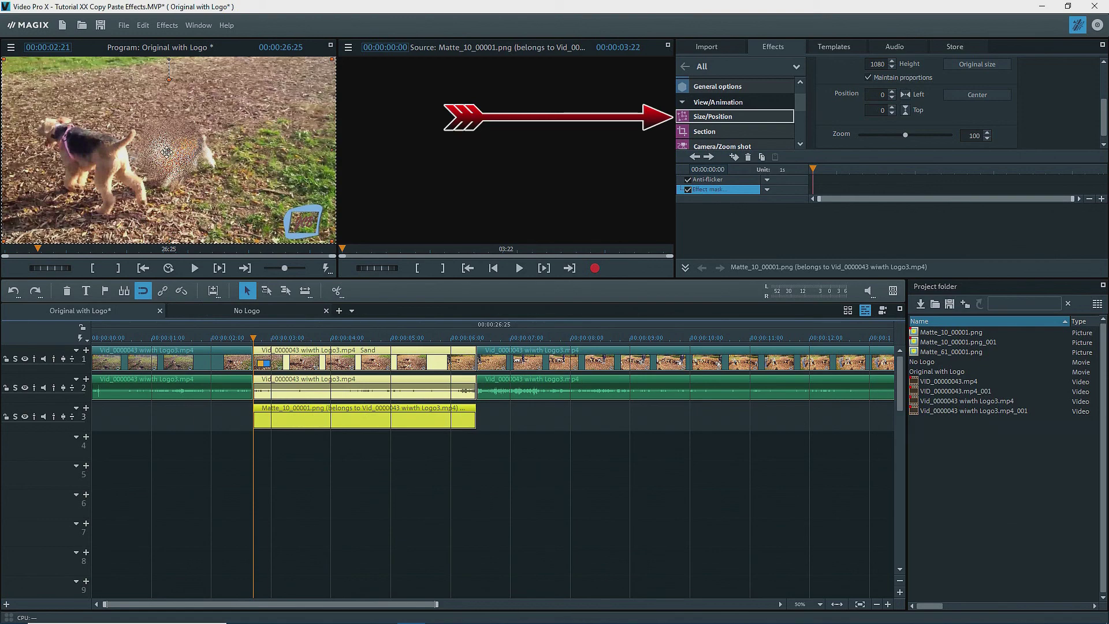
mouse_move(271, 338)
left_mouse_down()
mouse_move(296, 338)
mouse_move(253, 338)
left_mouse_up()
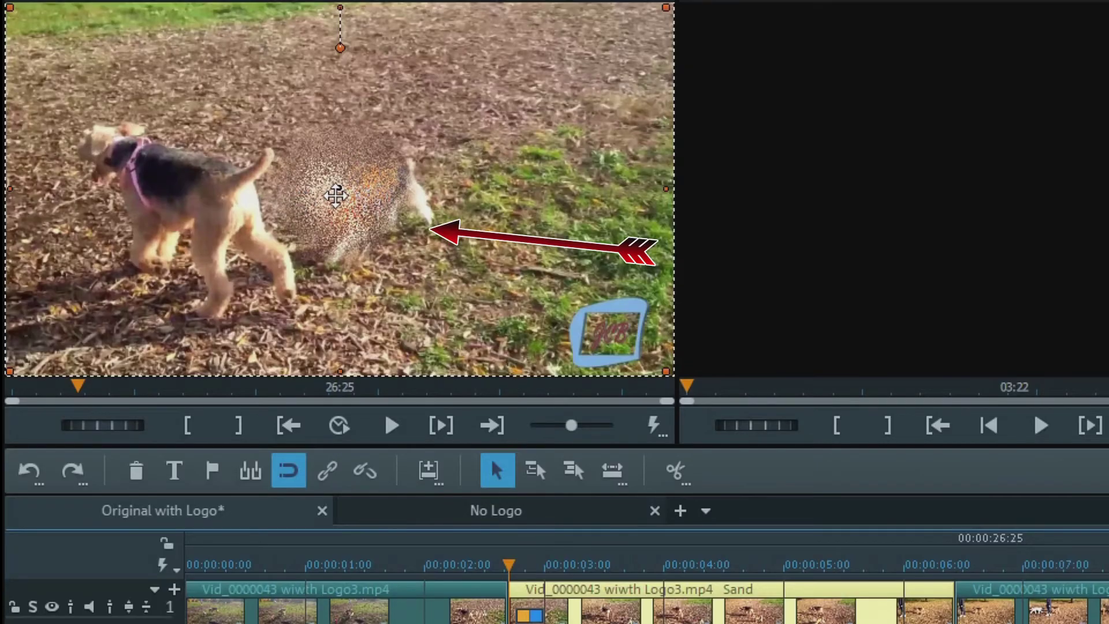
left_click(168, 146)
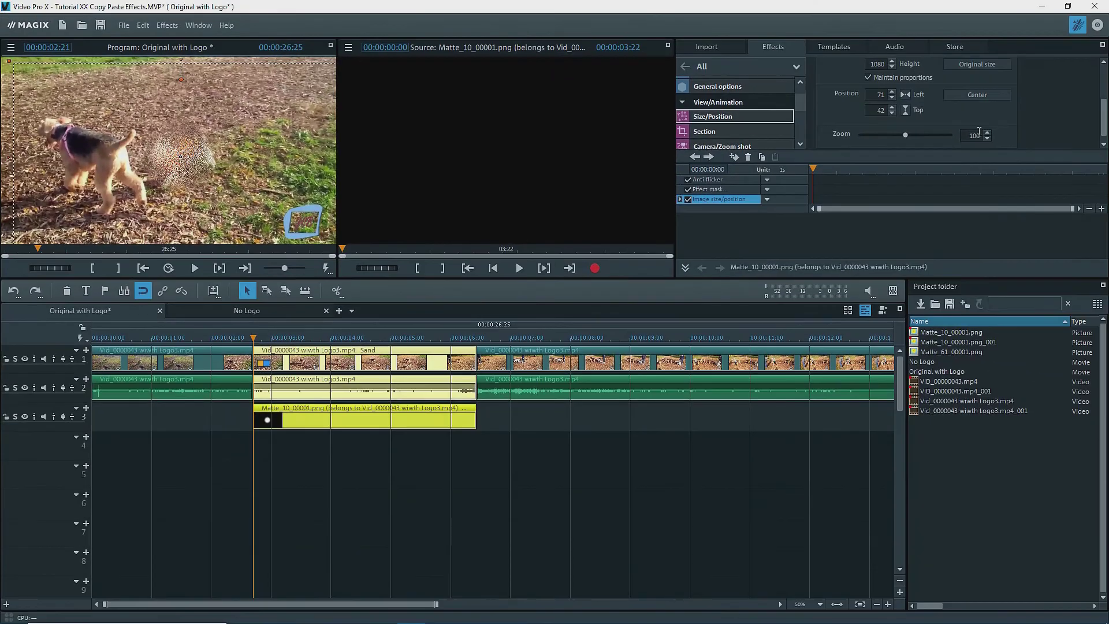
left_click(987, 134)
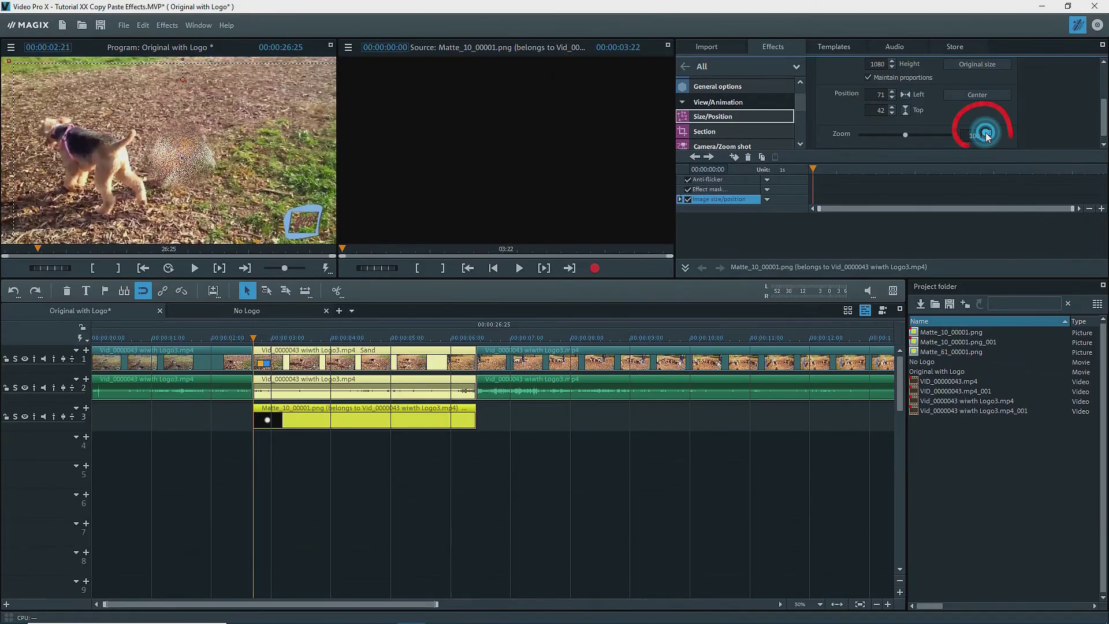
left_click(987, 134)
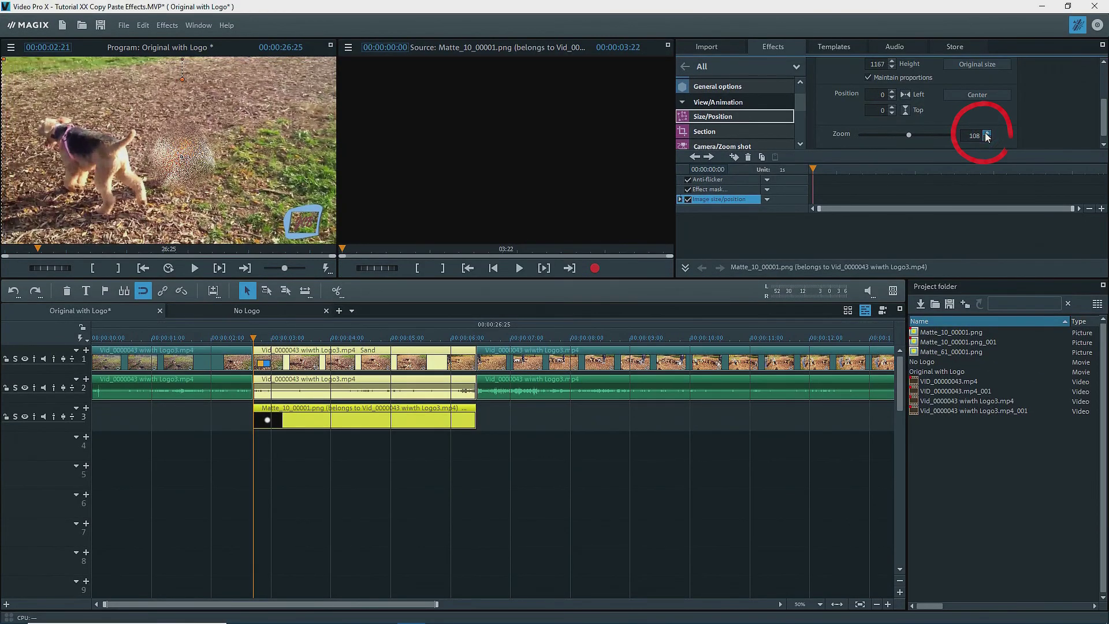
left_click(987, 135)
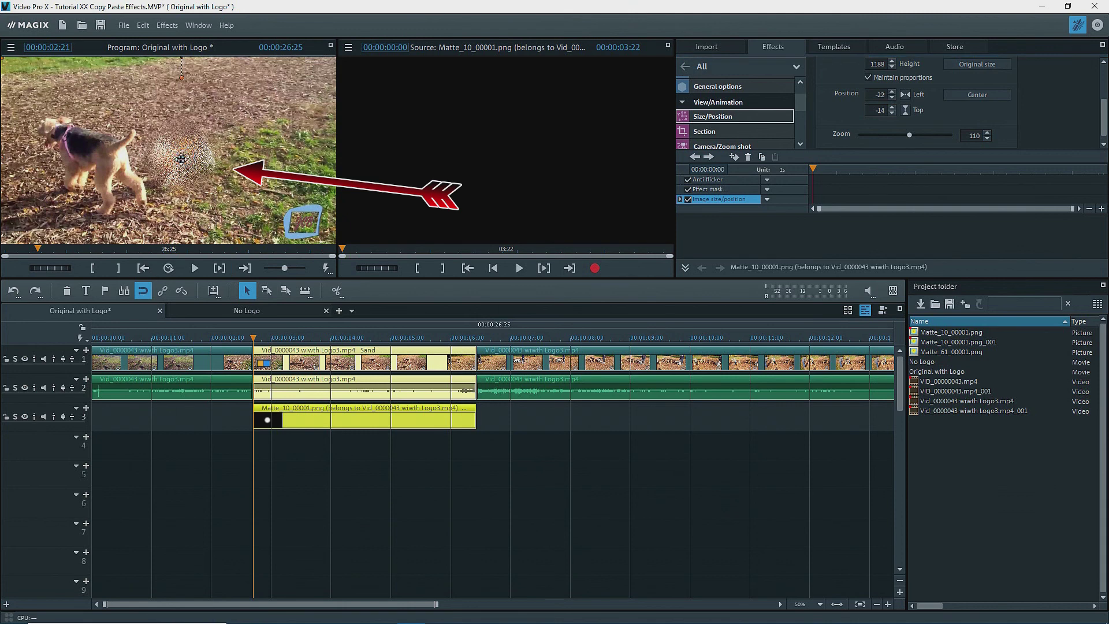
left_click_drag(181, 159, 183, 159)
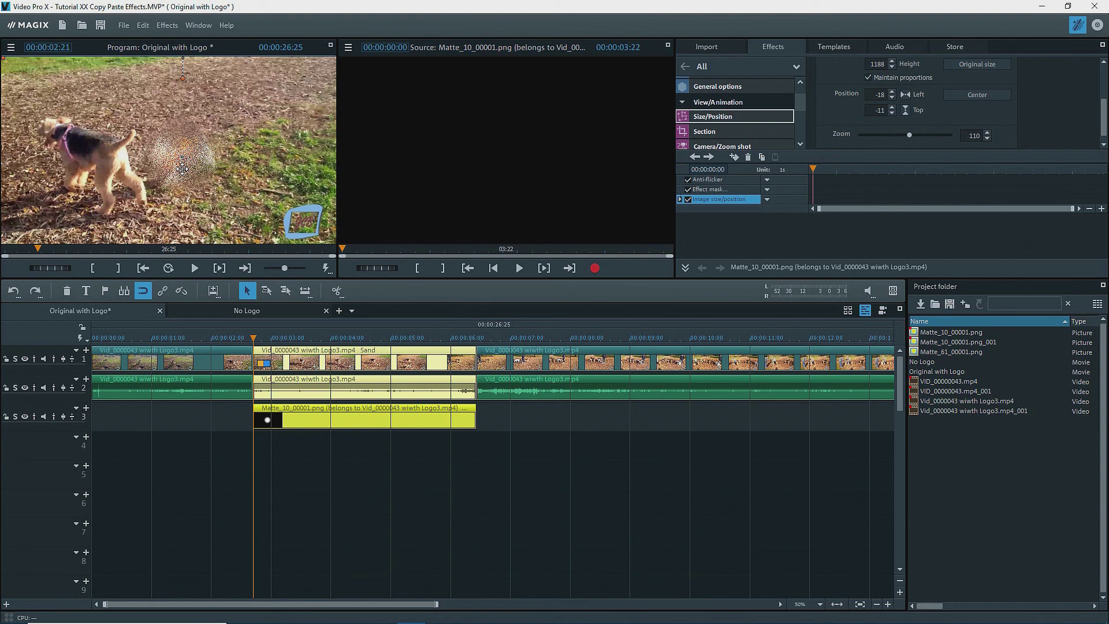
right_click(351, 420)
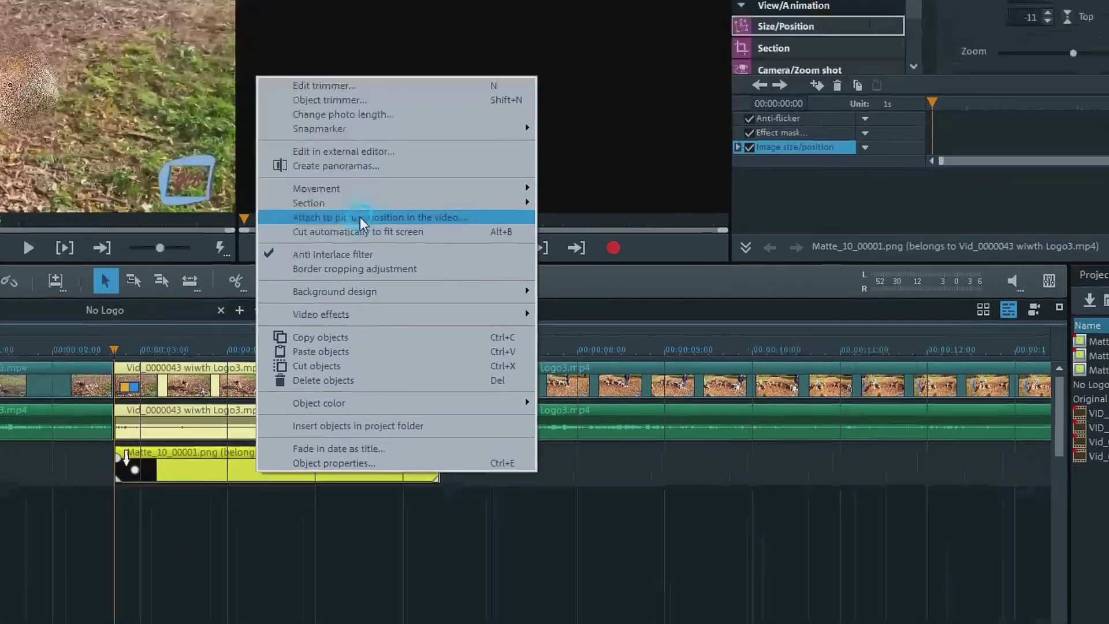
Step: Attach the mask to a picture position in the video, continuing past the info dialogs
left_click(421, 247)
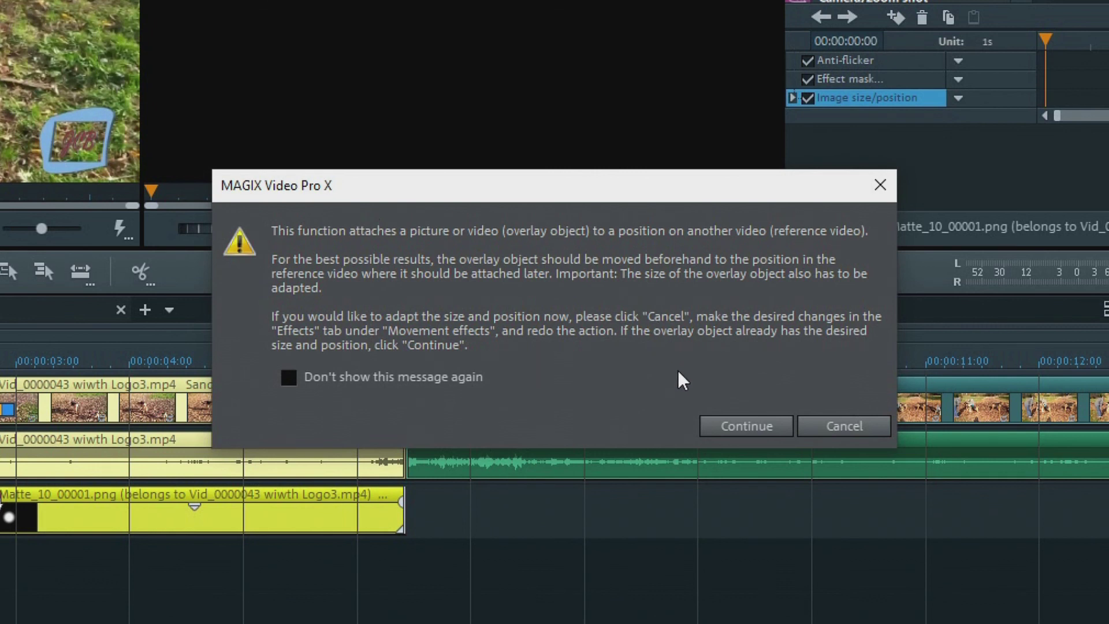
left_click(724, 426)
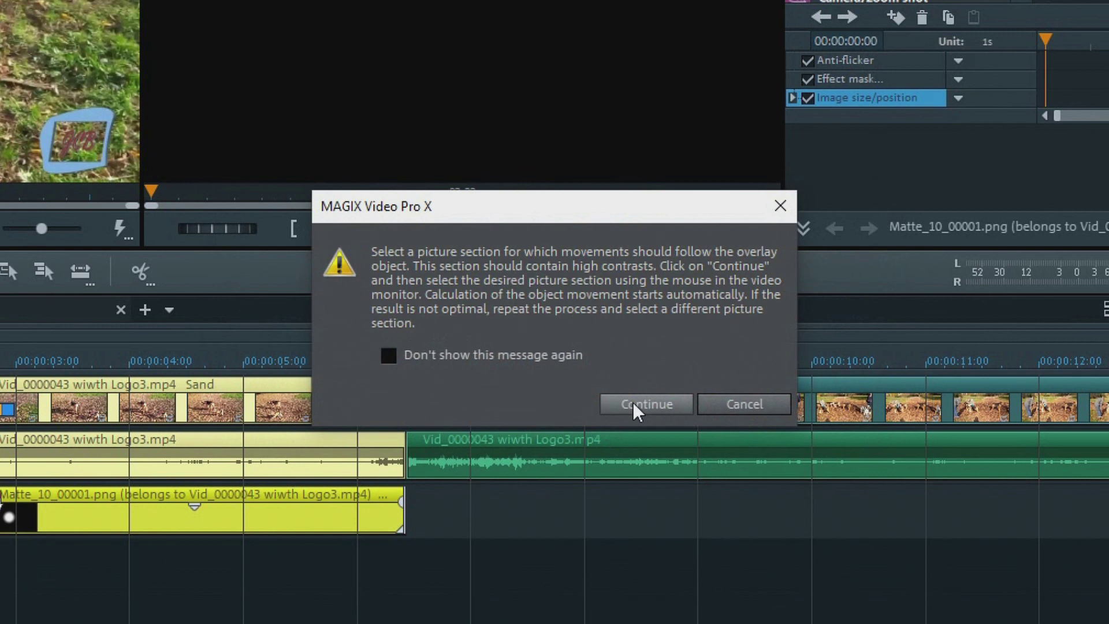
left_click(634, 404)
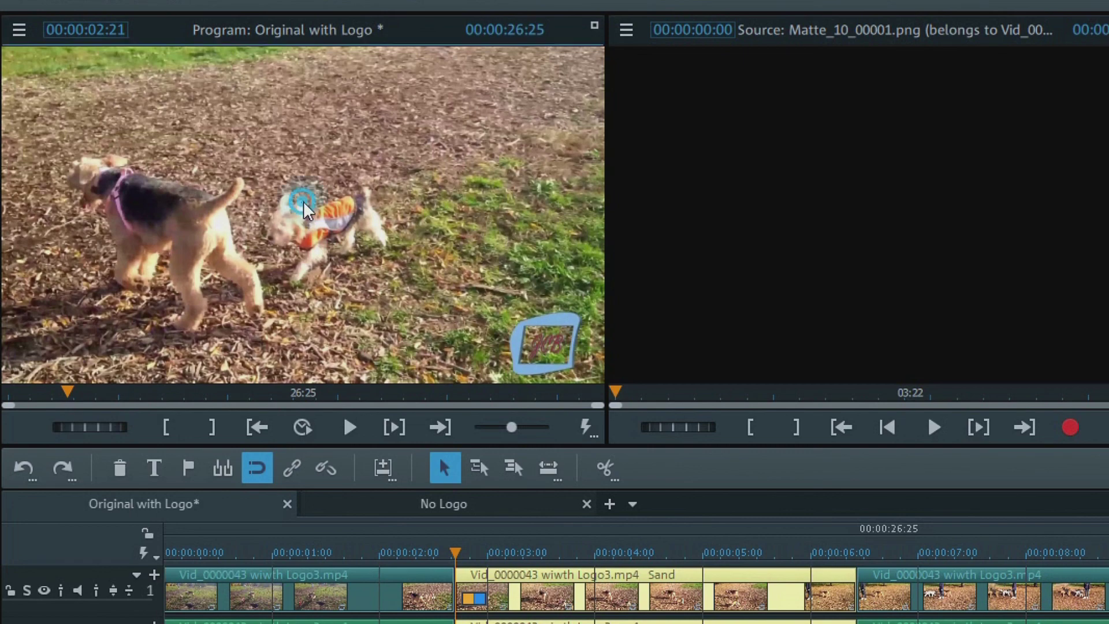
Step: Mark the small dog's orange coat as the tracking area and play back the tracked blur
left_click_drag(301, 201, 353, 237)
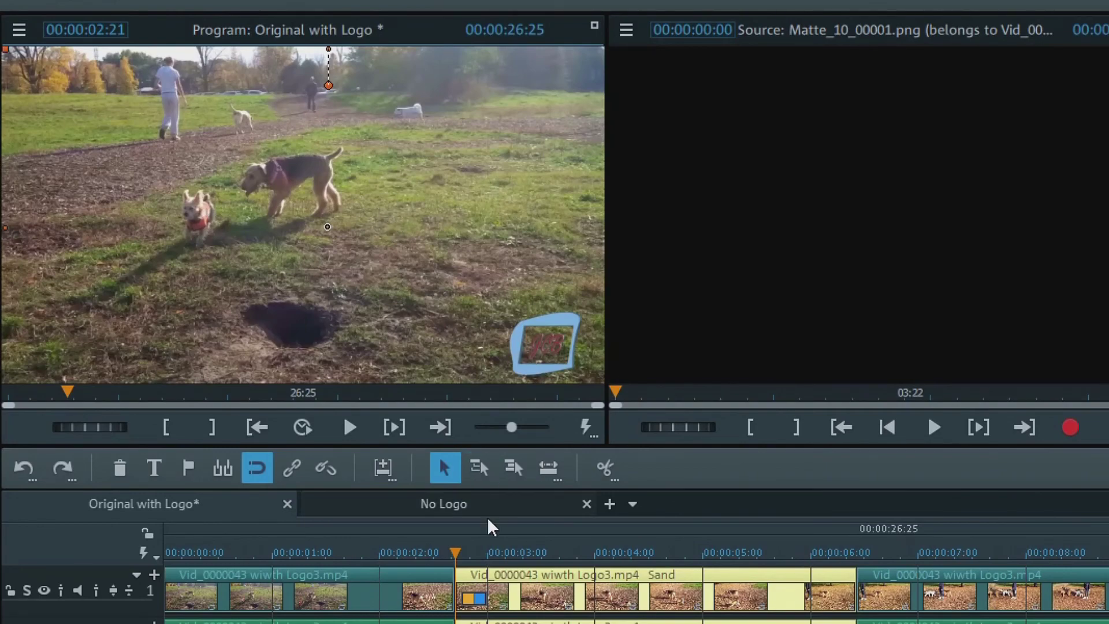
key("space")
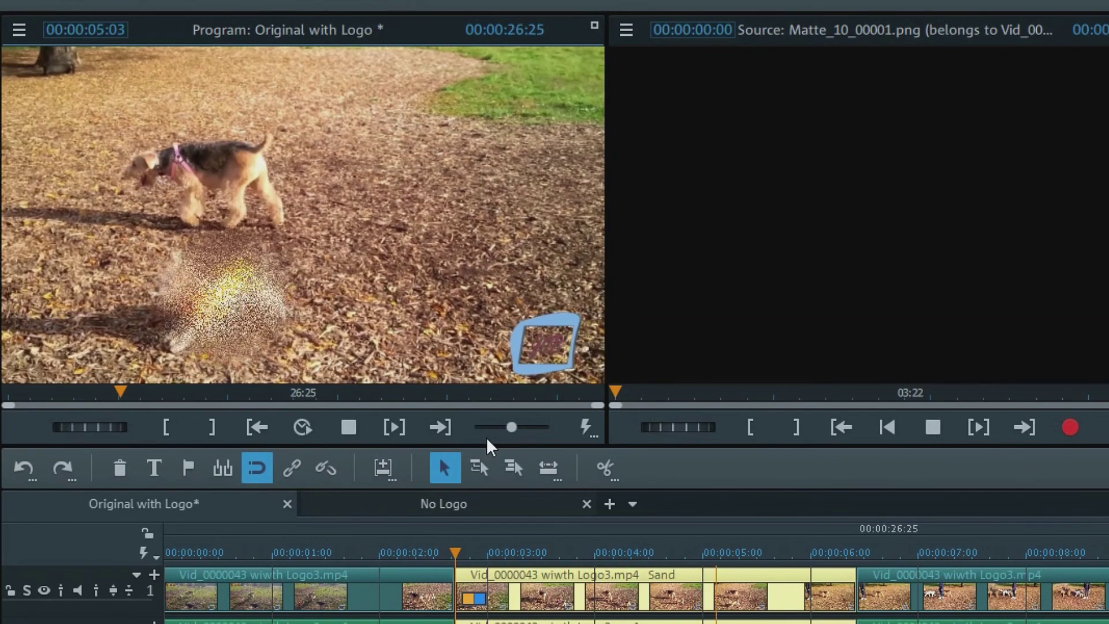
key("space")
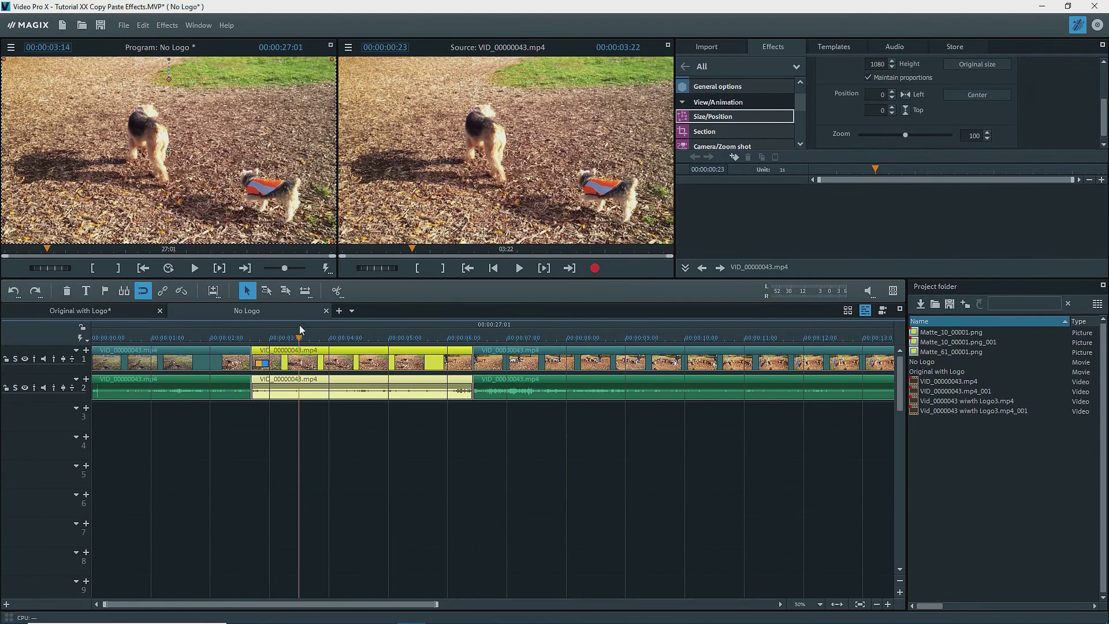
Step: Copy only the Sand video effect from the Original with Logo middle clip
left_click(126, 310)
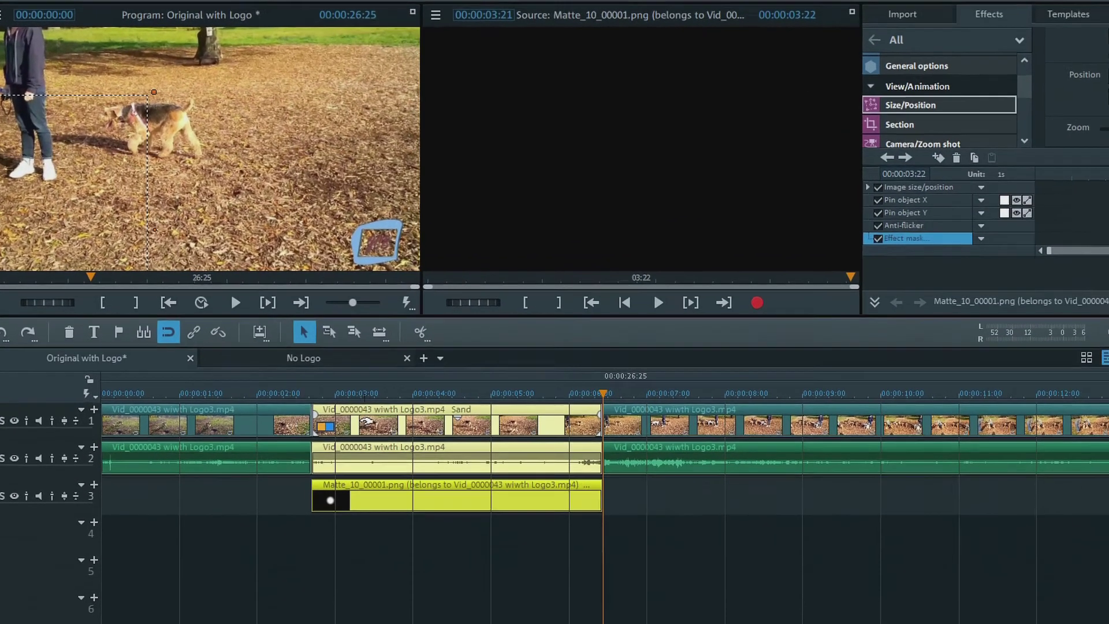
left_click(364, 418)
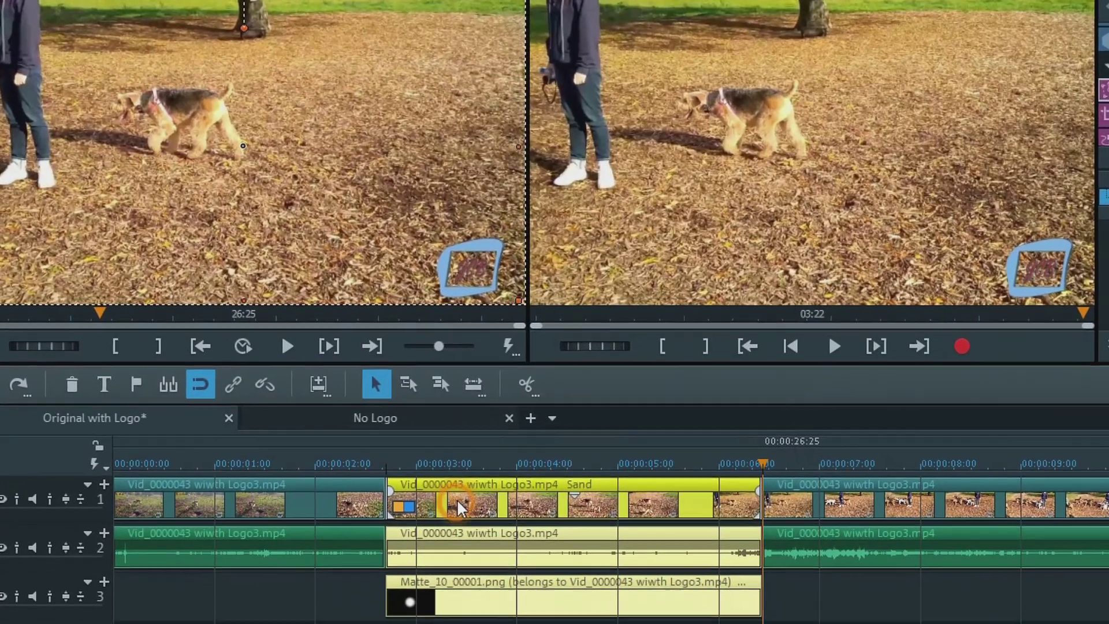
right_click(369, 420)
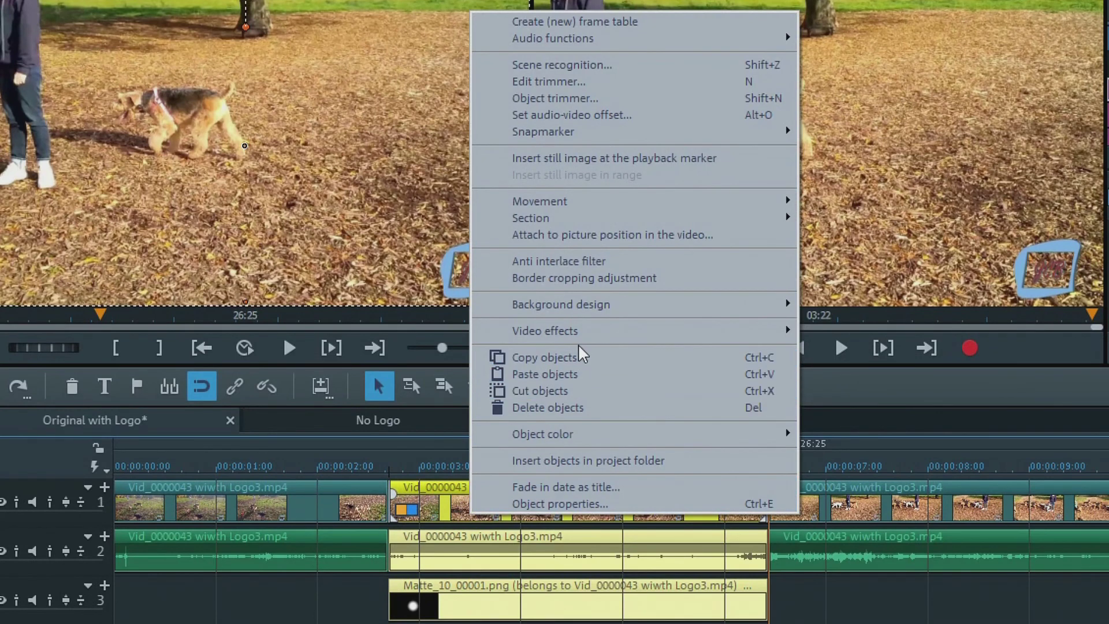
mouse_move(731, 334)
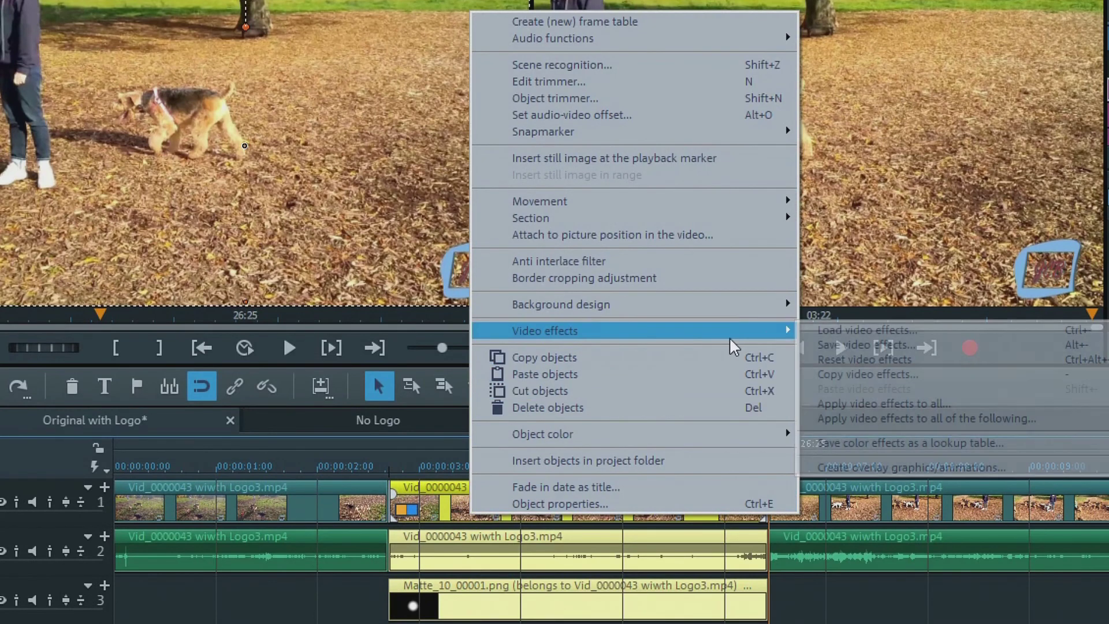
left_click(857, 375)
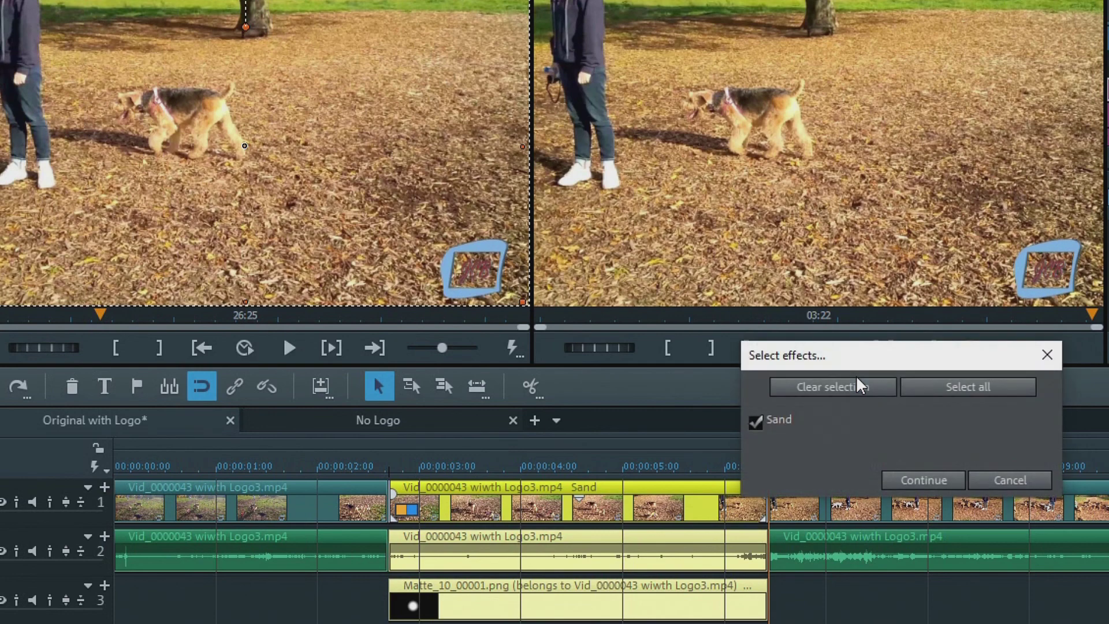
left_click(918, 480)
Step: Paste the copied Sand effect onto the middle clip of the No Logo movie
left_click(347, 426)
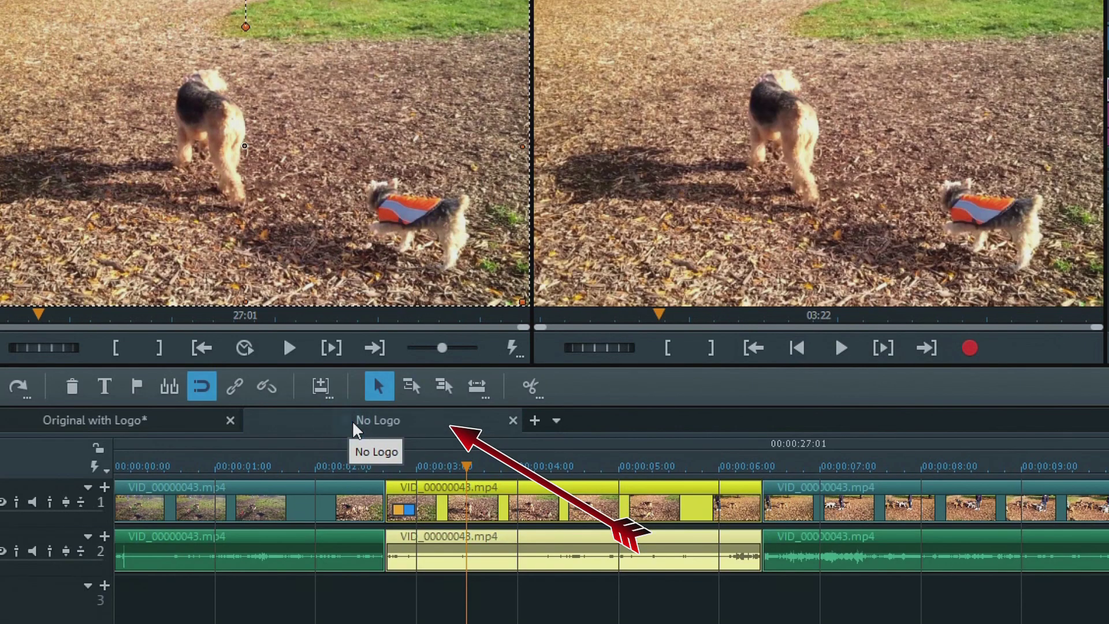
right_click(442, 508)
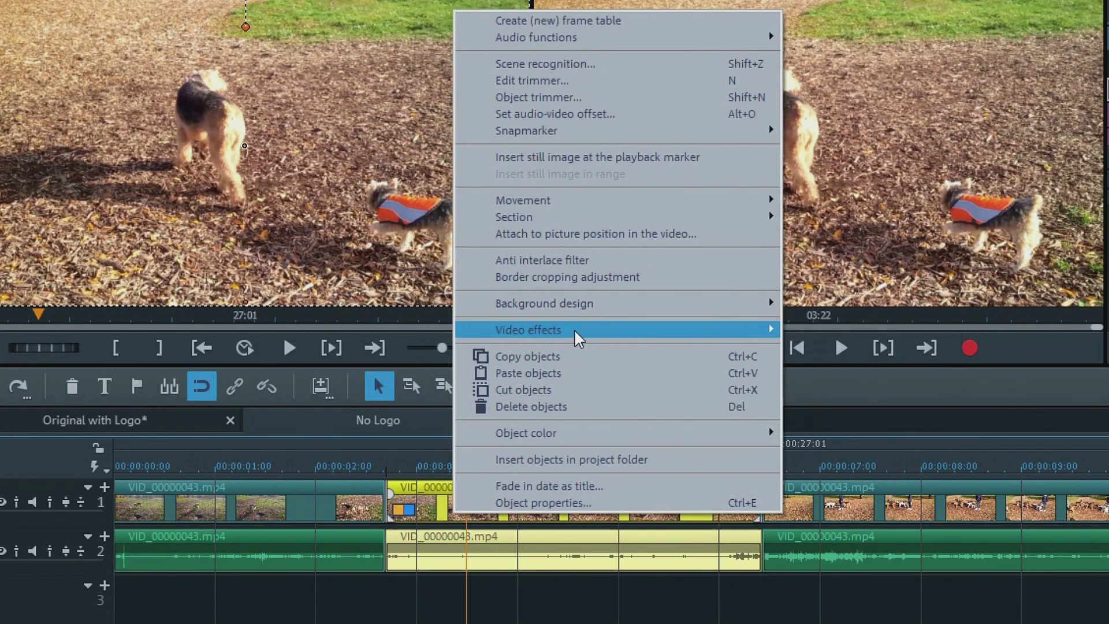
mouse_move(635, 334)
left_click(830, 391)
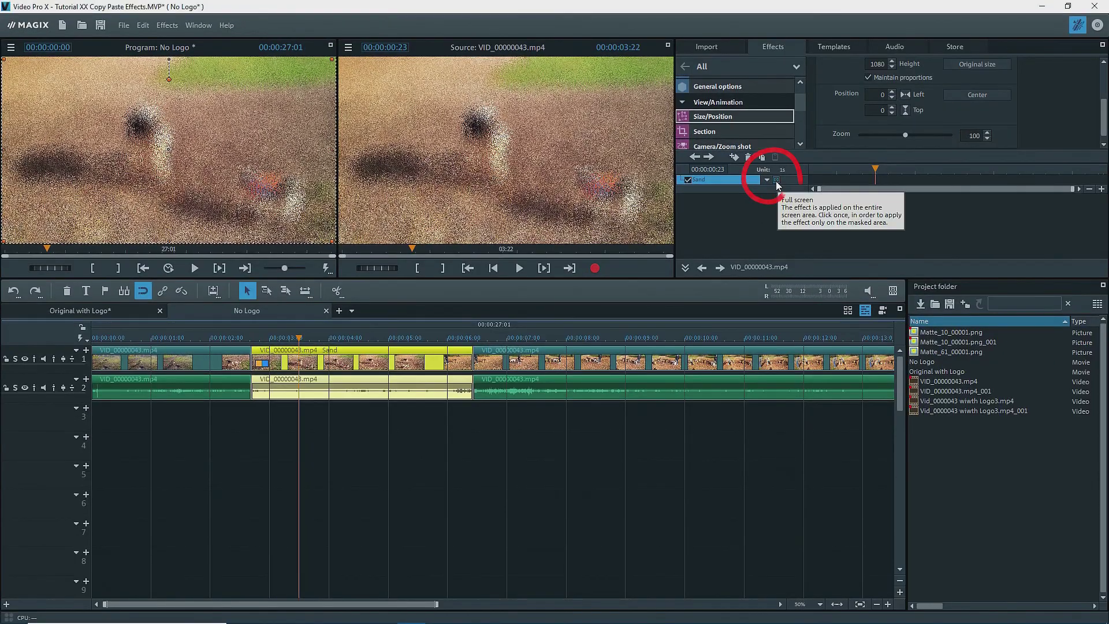
Step: Mask the Sand effect with Matte_10_00001.png from the HD EffectAlphaMasks folder, placed on track 3
left_click(776, 180)
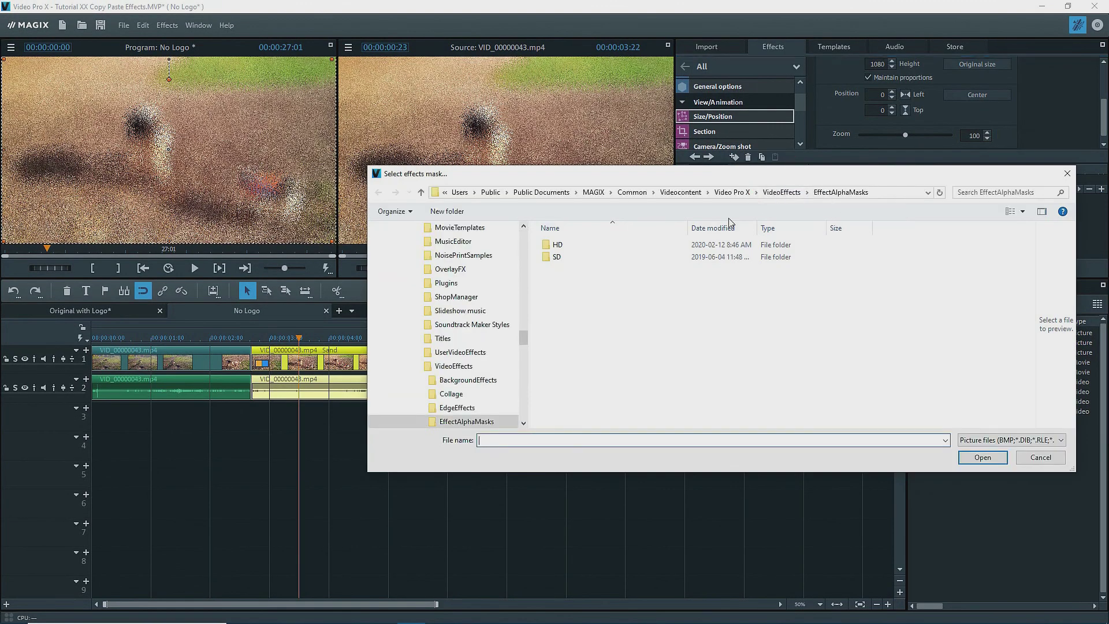
left_click(549, 248)
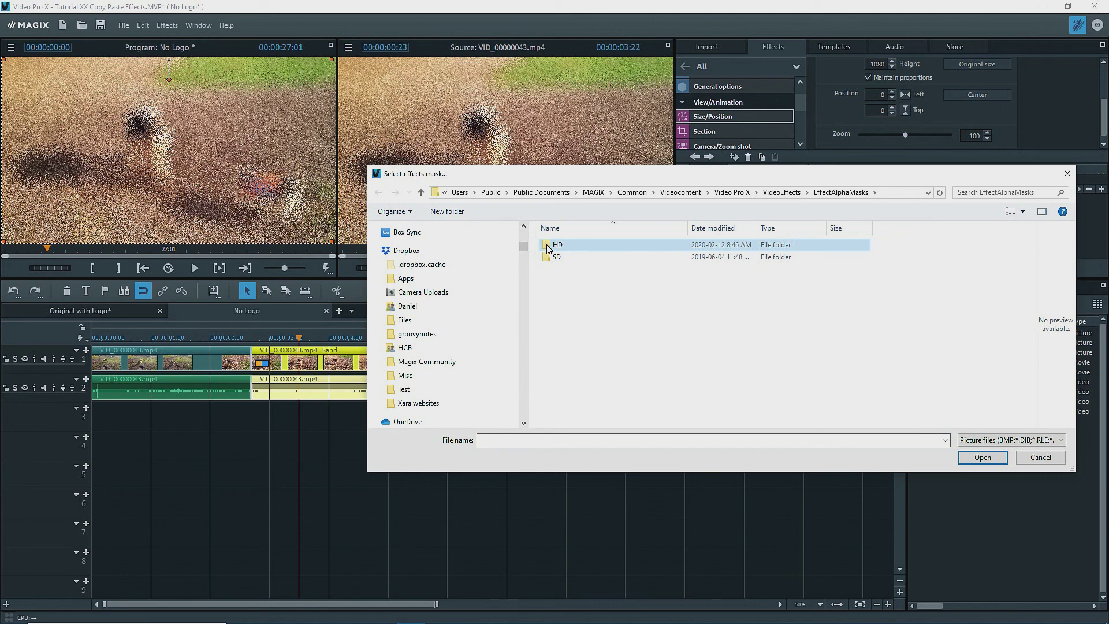
double_click(549, 246)
scroll(754, 345, "down", 3)
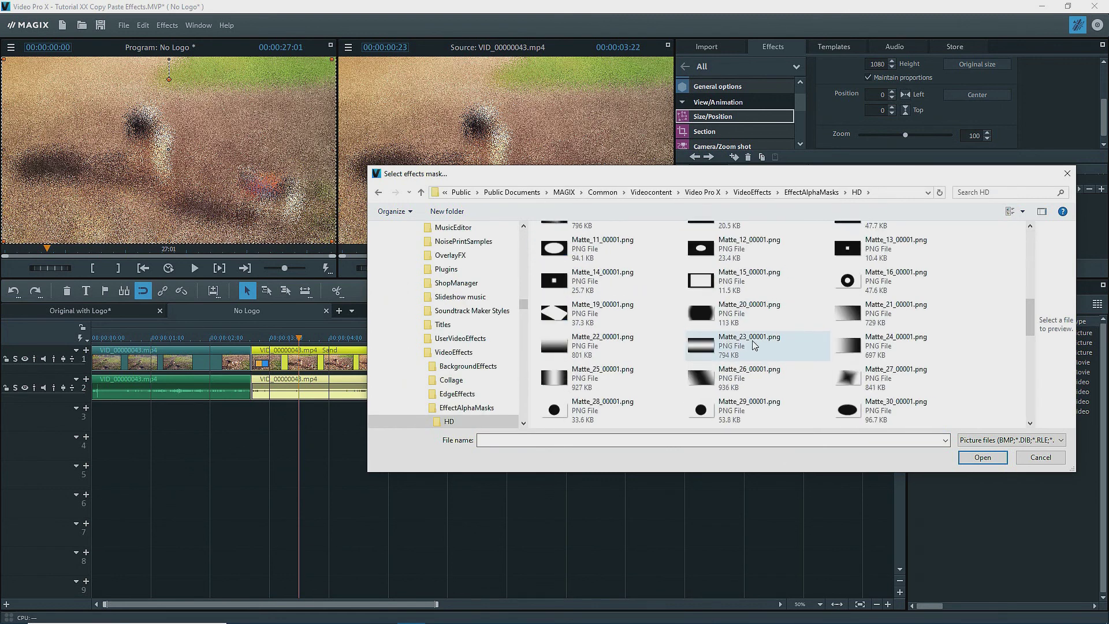
double_click(848, 296)
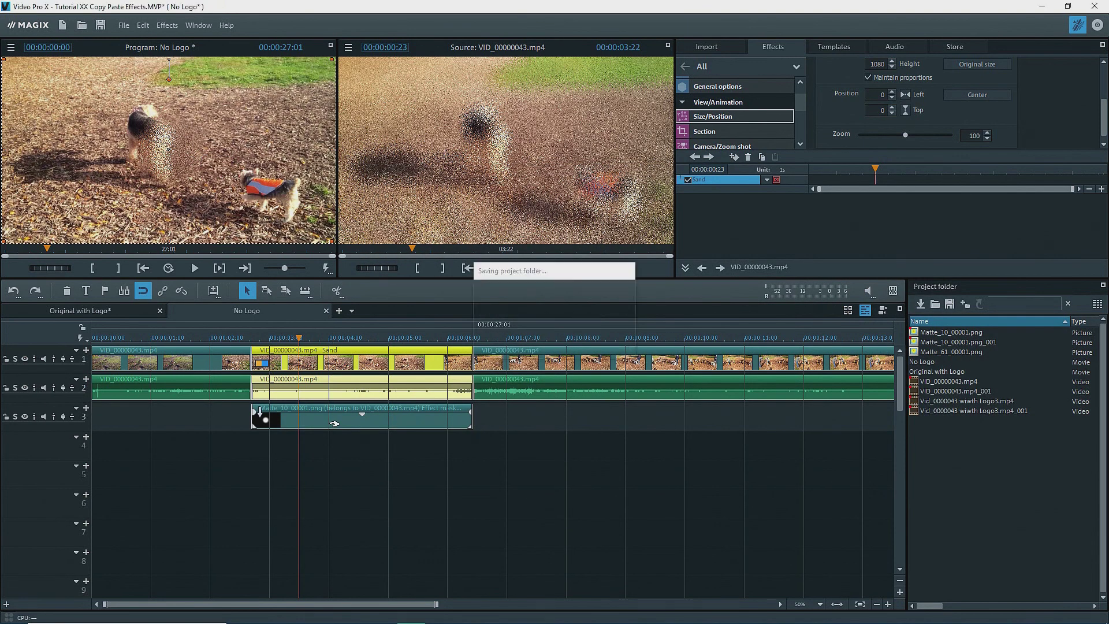
left_click(334, 424)
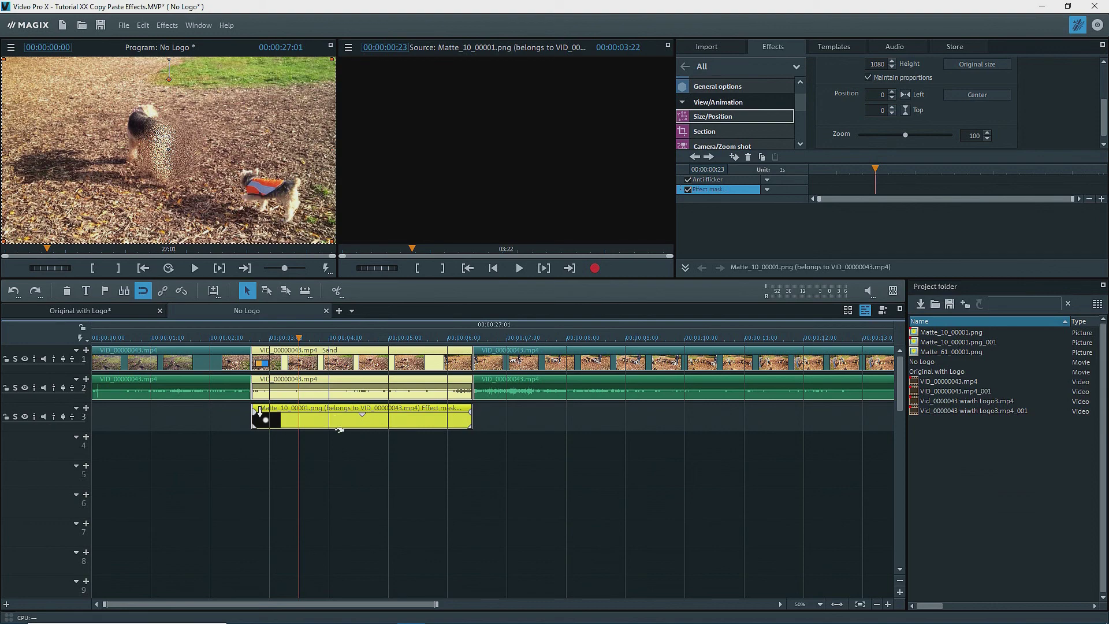
Step: In Original with Logo, copy the matte clip's X/Y position, width, height, anti-flicker and attached-object effects
left_click(112, 317)
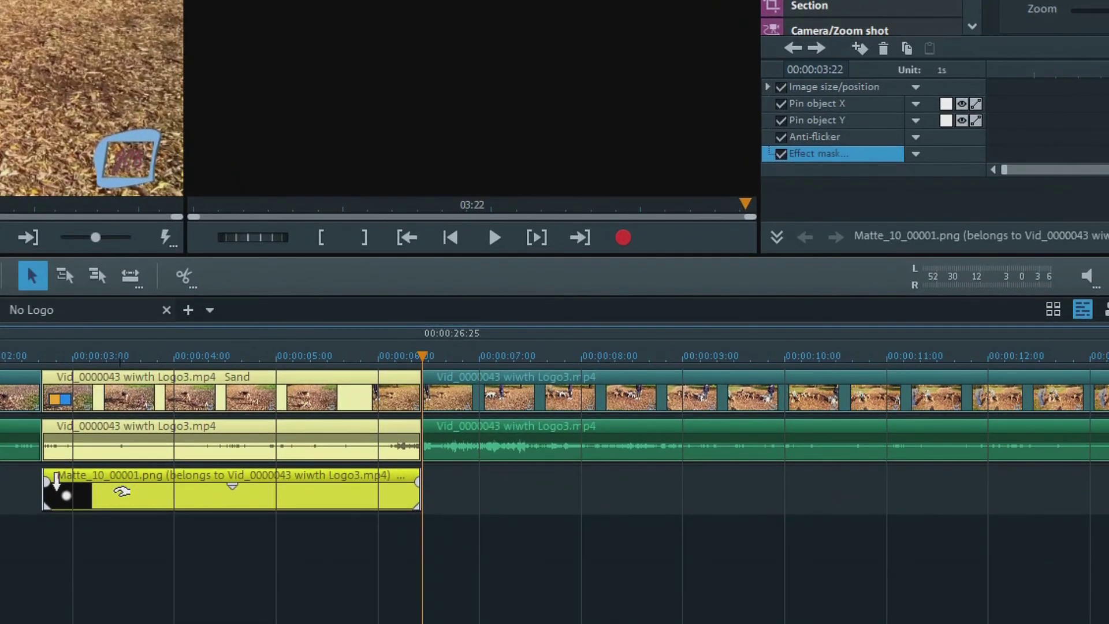
right_click(122, 491)
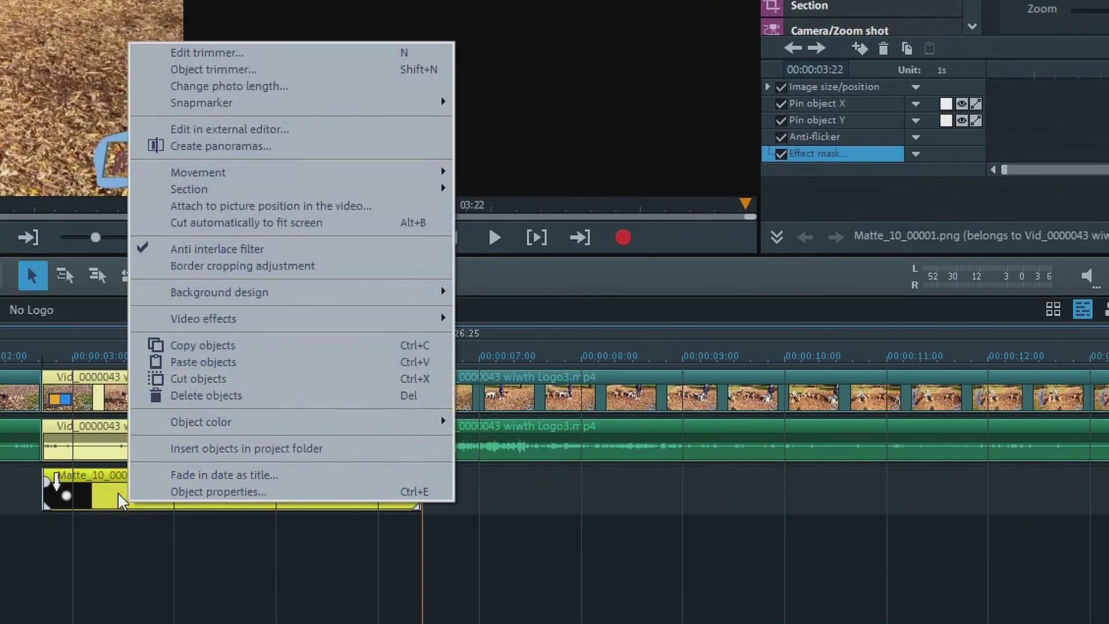
mouse_move(243, 326)
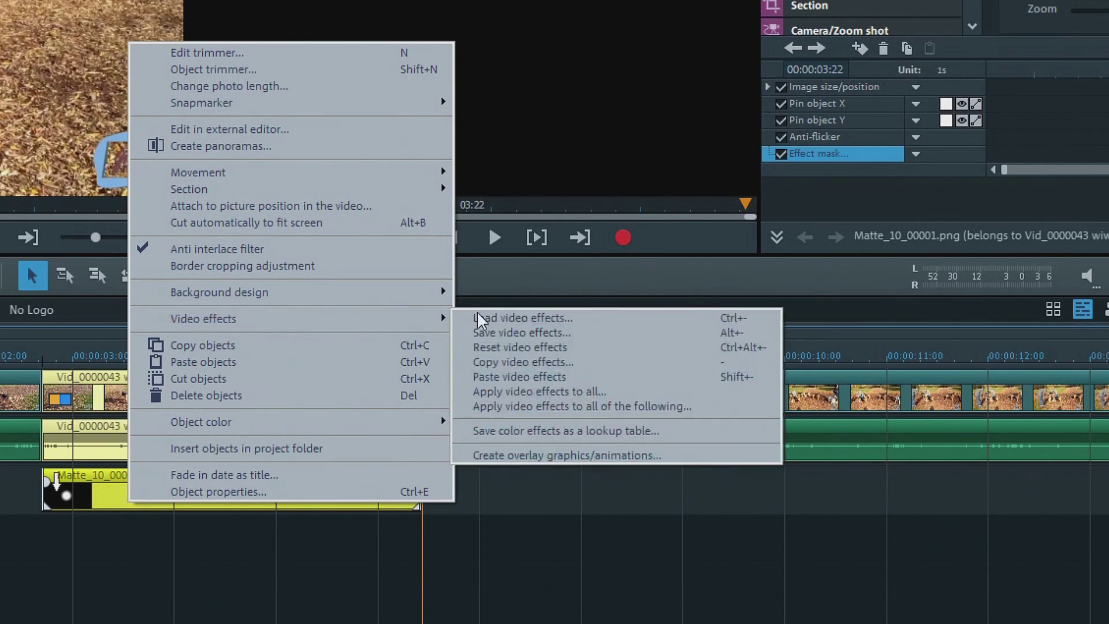
left_click(498, 362)
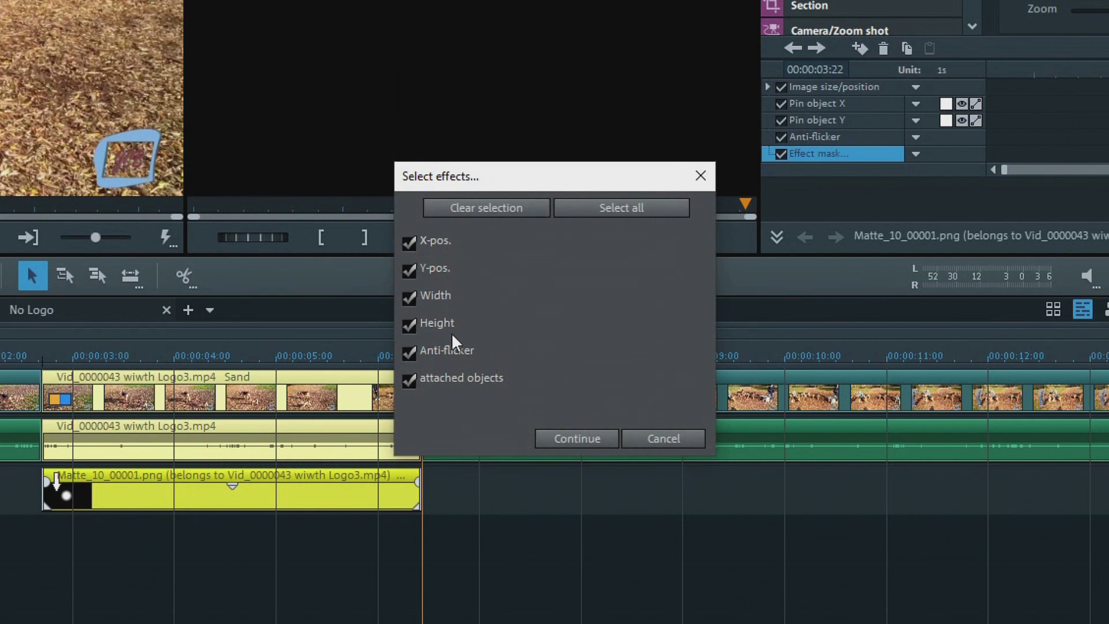
left_click(561, 439)
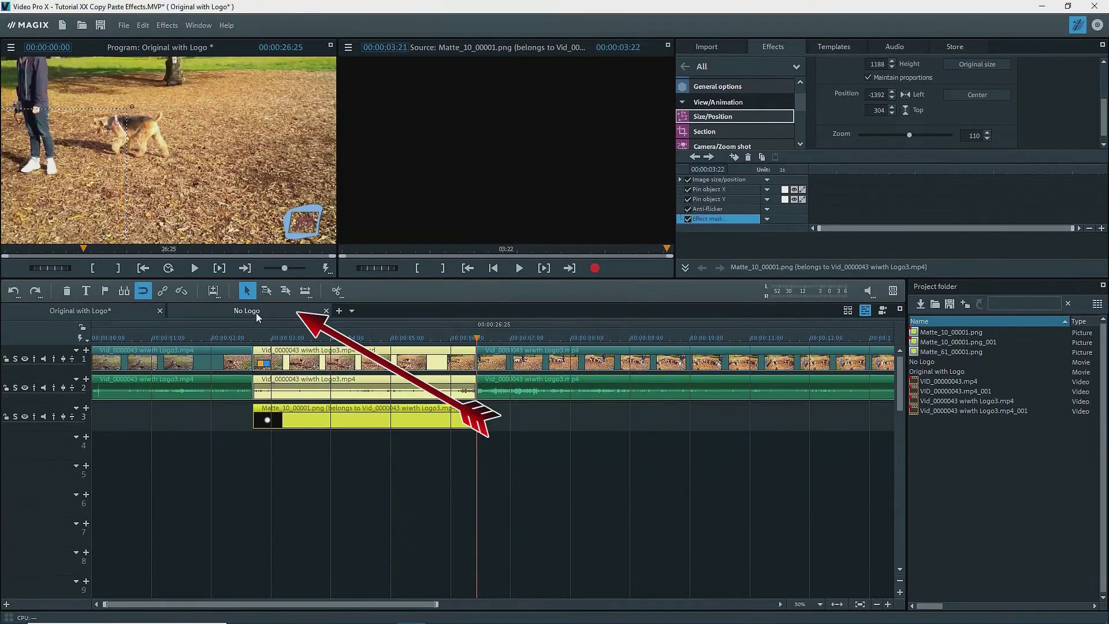
Step: In No Logo, ungroup the linked clips and select only the Matte_10 mask clip on track 3
left_click(256, 312)
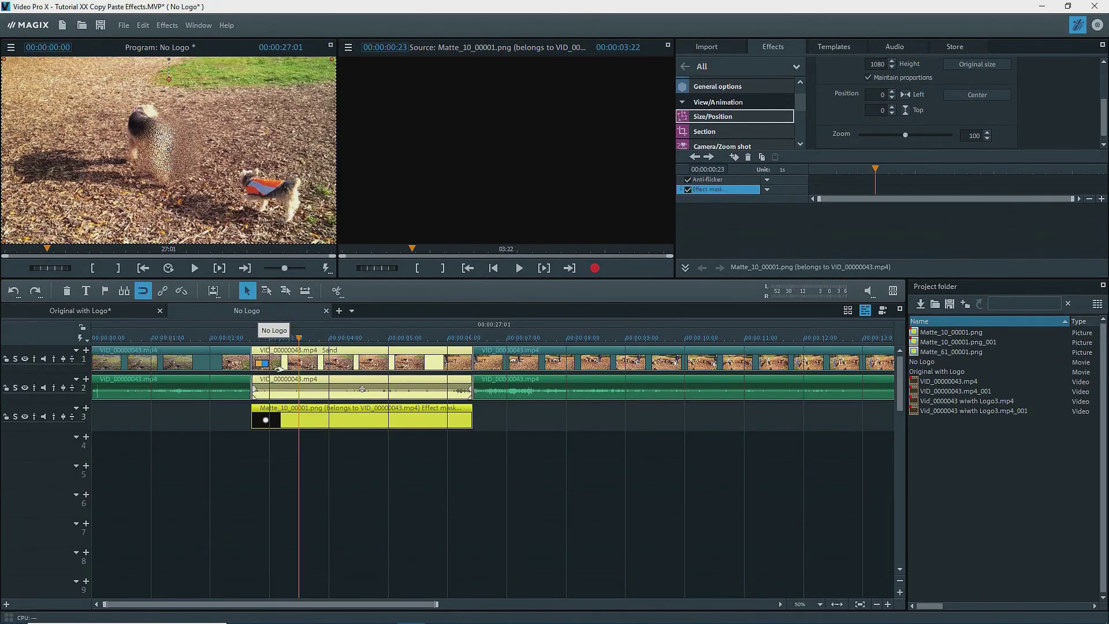
mouse_move(258, 411)
left_click(181, 290)
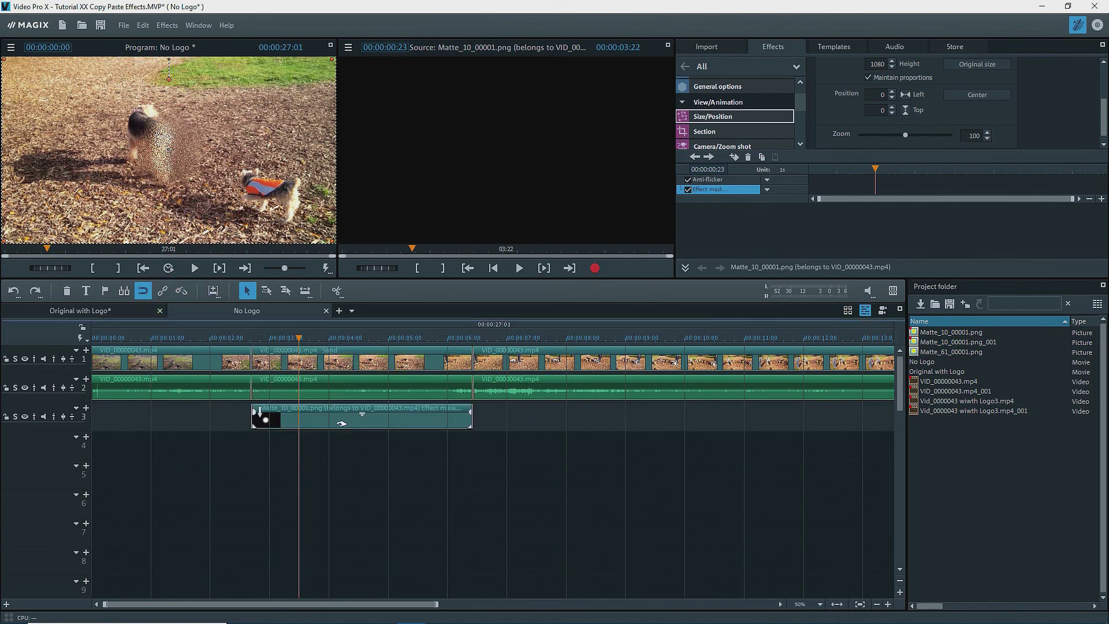
left_click(341, 421)
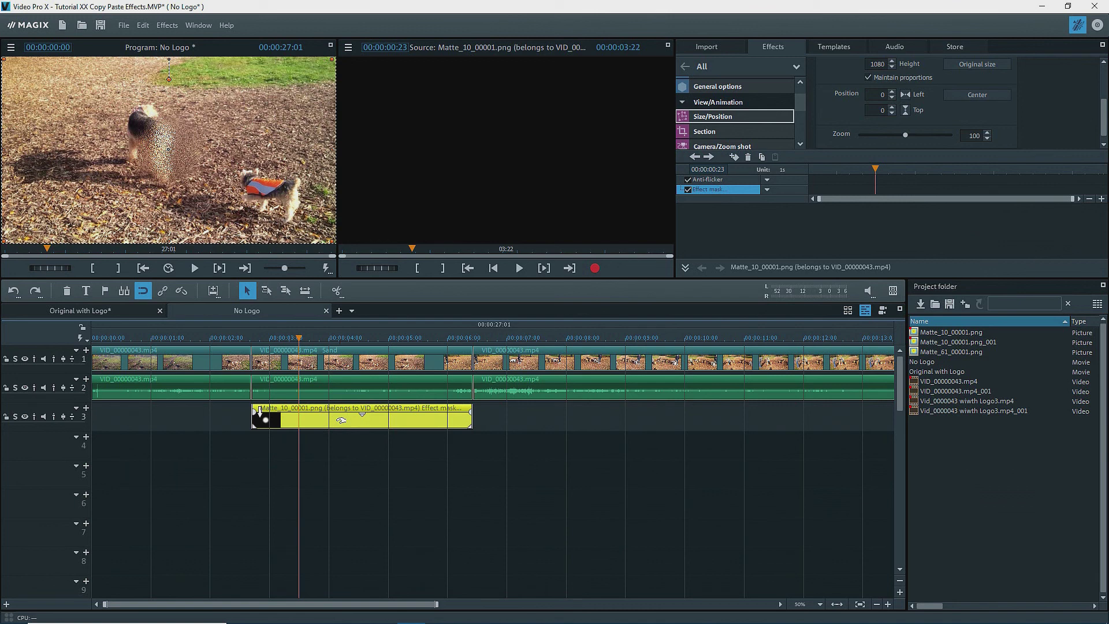
Step: Paste the copied position, size and attached-object tracking effects onto the No Logo matte clip
right_click(343, 424)
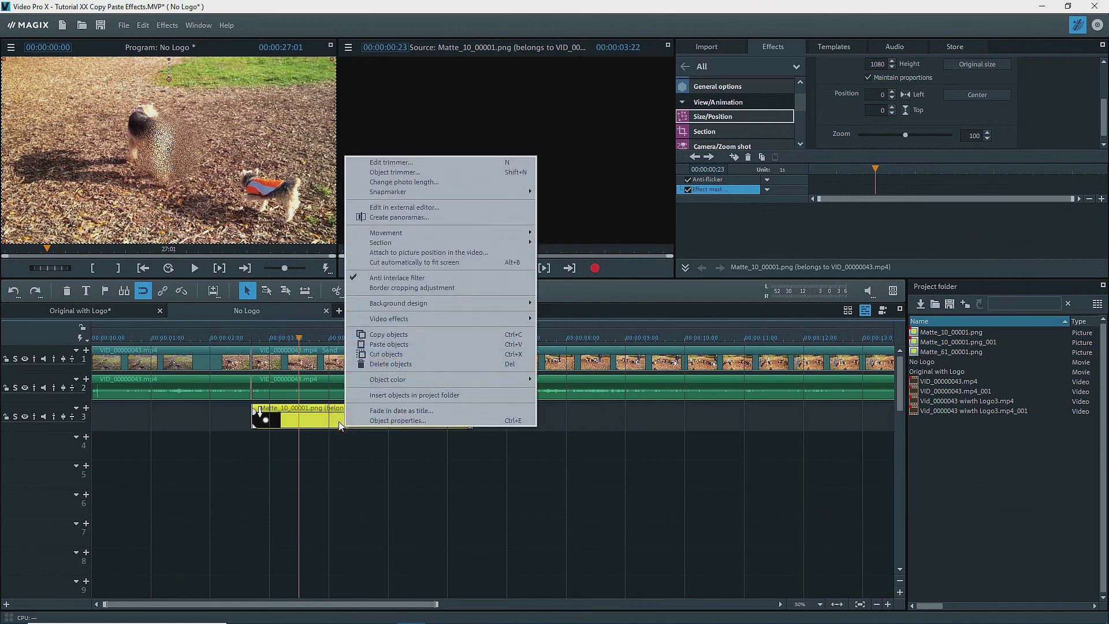
mouse_move(426, 321)
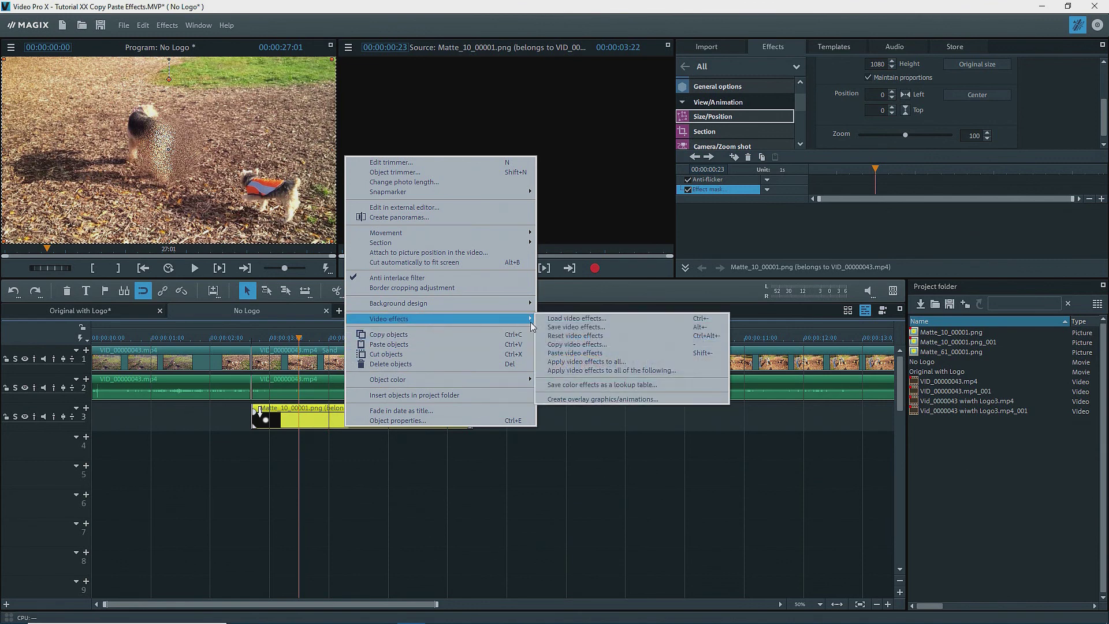
left_click(567, 352)
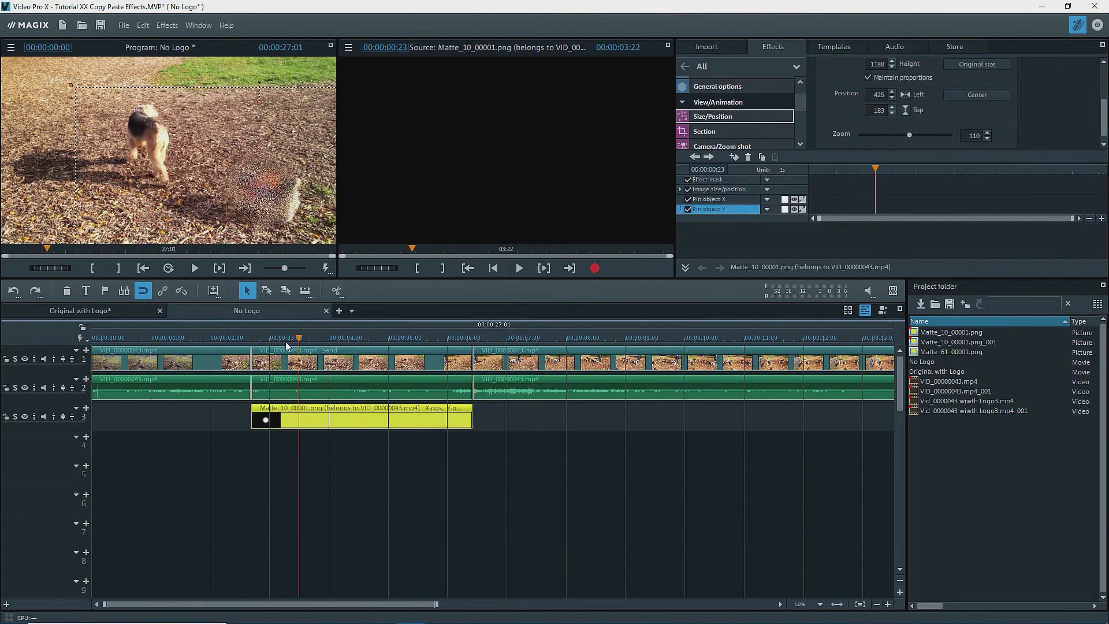